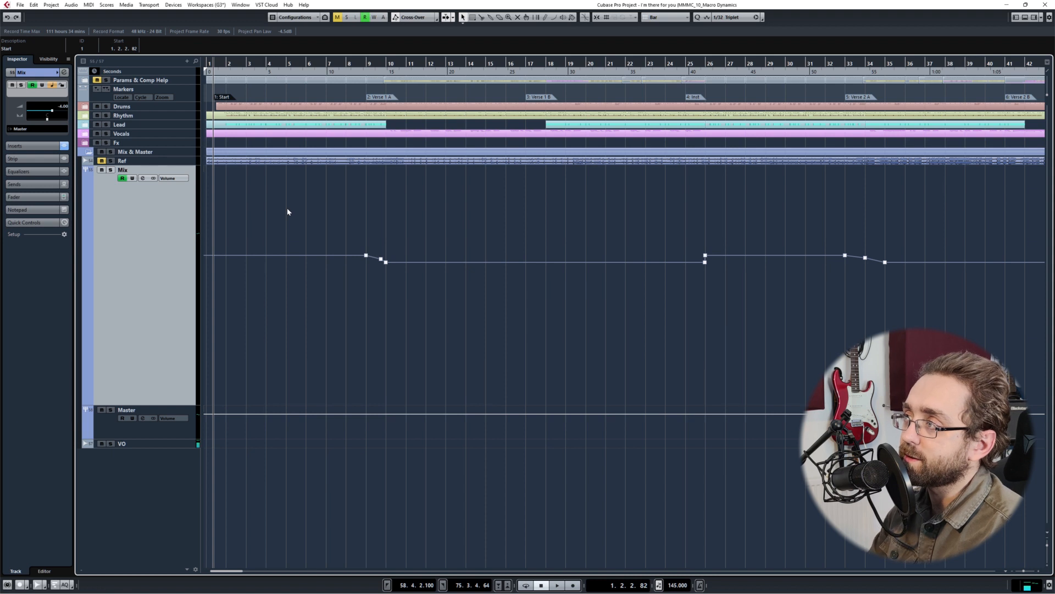
# - Play back the opening of the song, stop, and move the playhead to the Verse 1 A marker
pyautogui.press('space')
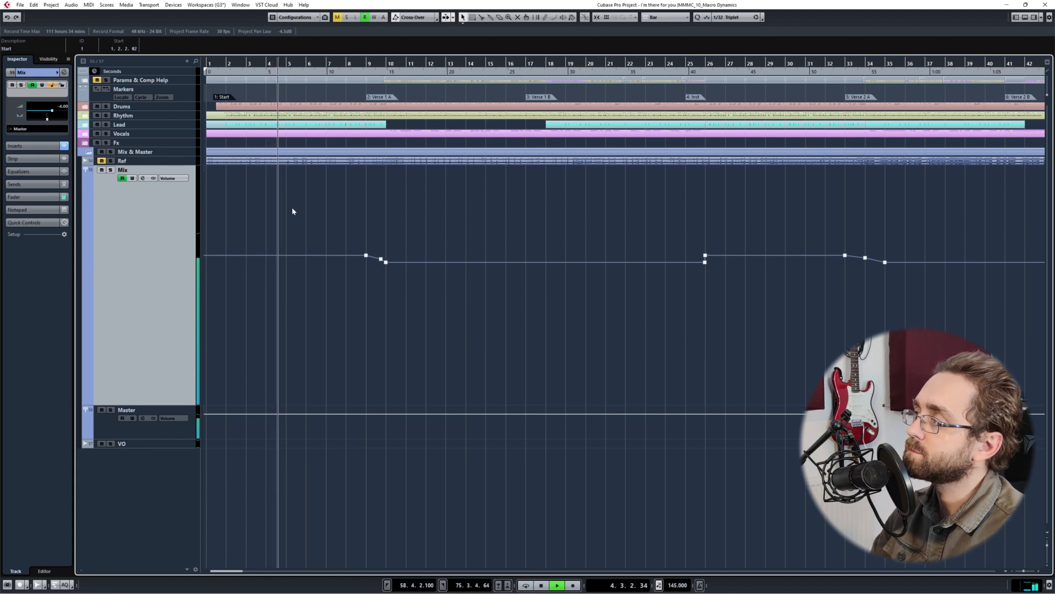
pyautogui.press('space')
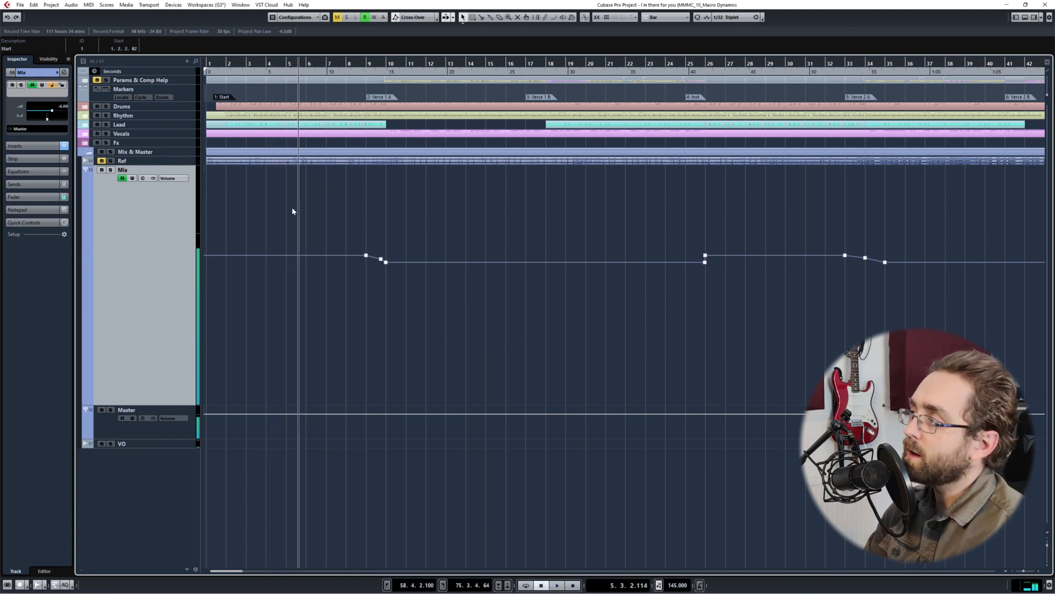
pyautogui.hotkey('shift', 'n')
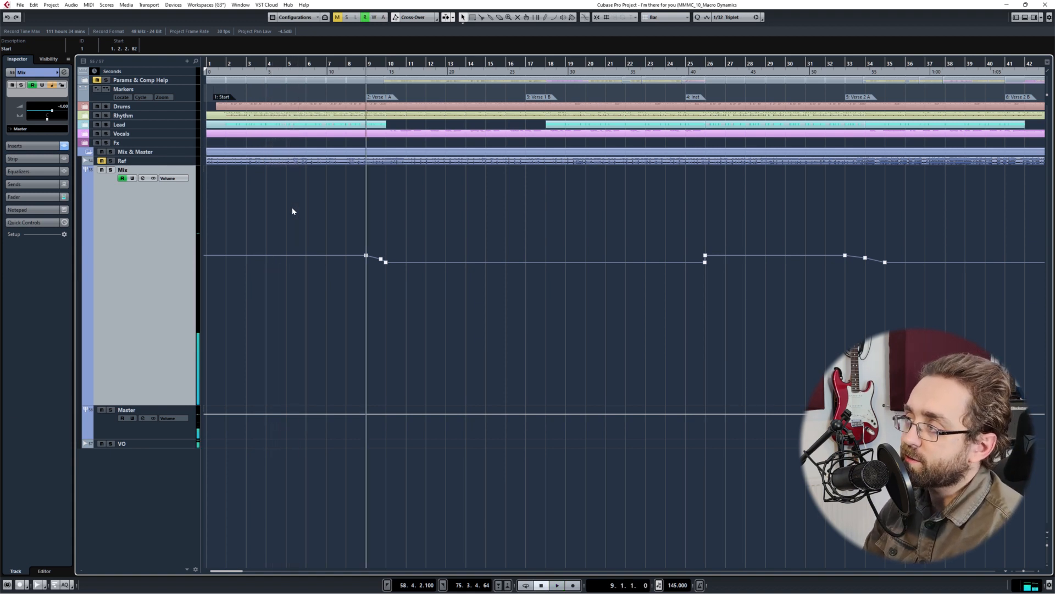
# - Select the Mix volume automation points at the start of Verse 1 A and play through that level change
pyautogui.moveTo(358, 236); pyautogui.dragTo(416, 291)
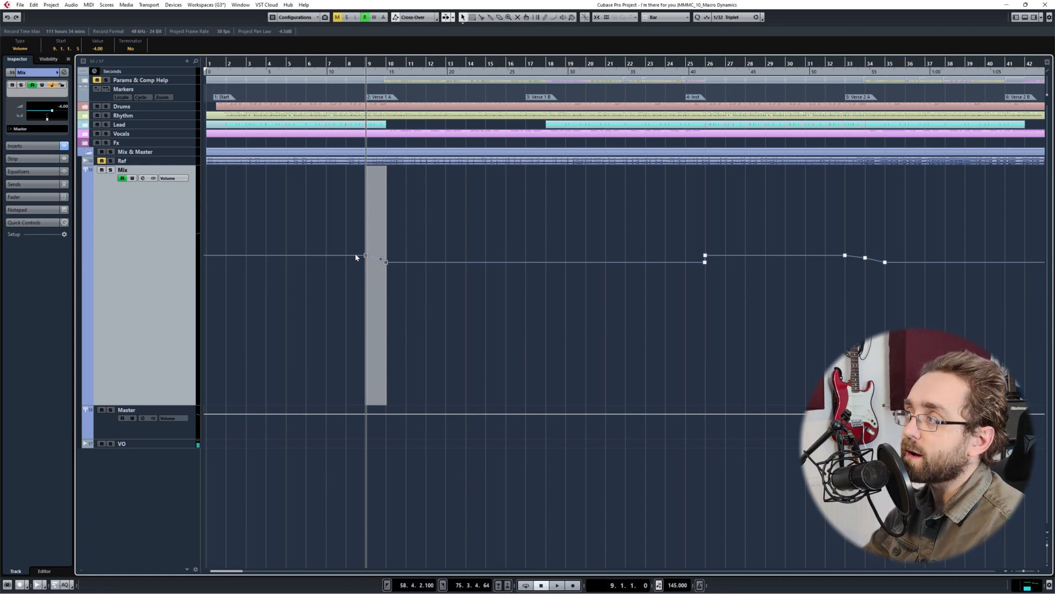
pyautogui.press('space')
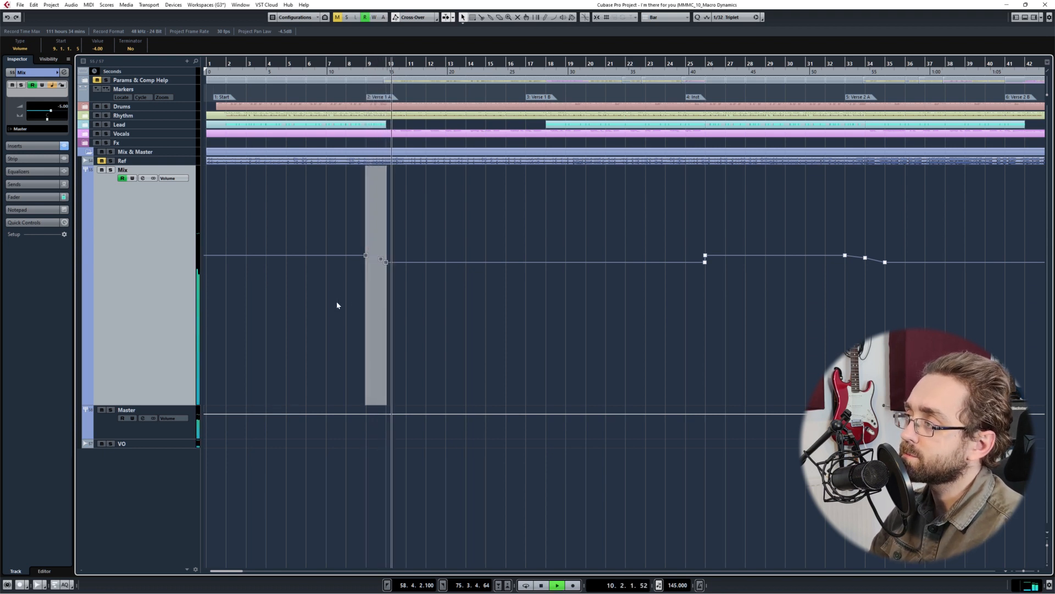
pyautogui.click(332, 315)
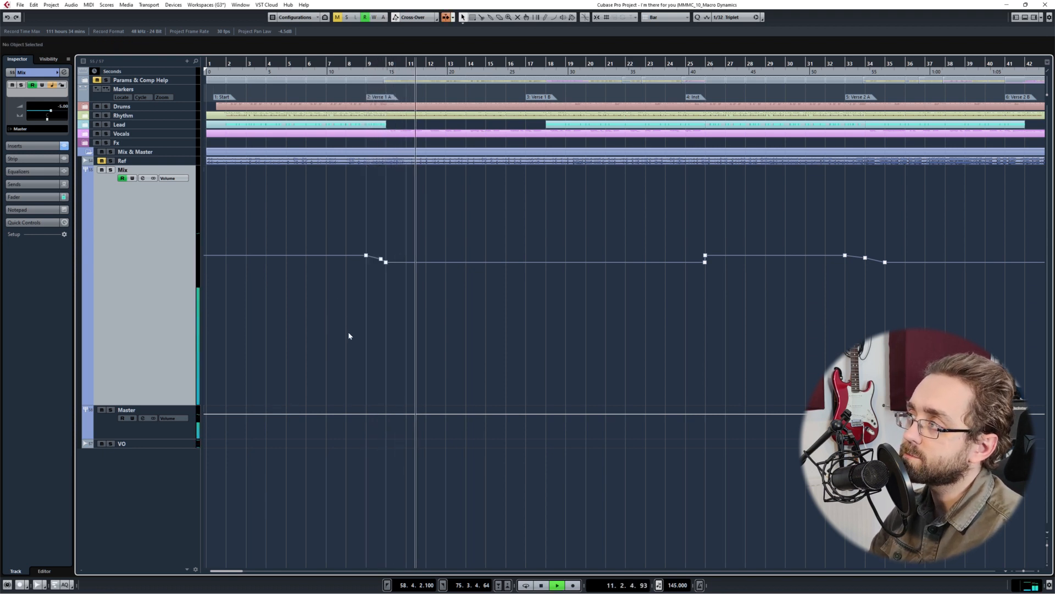
pyautogui.press('space')
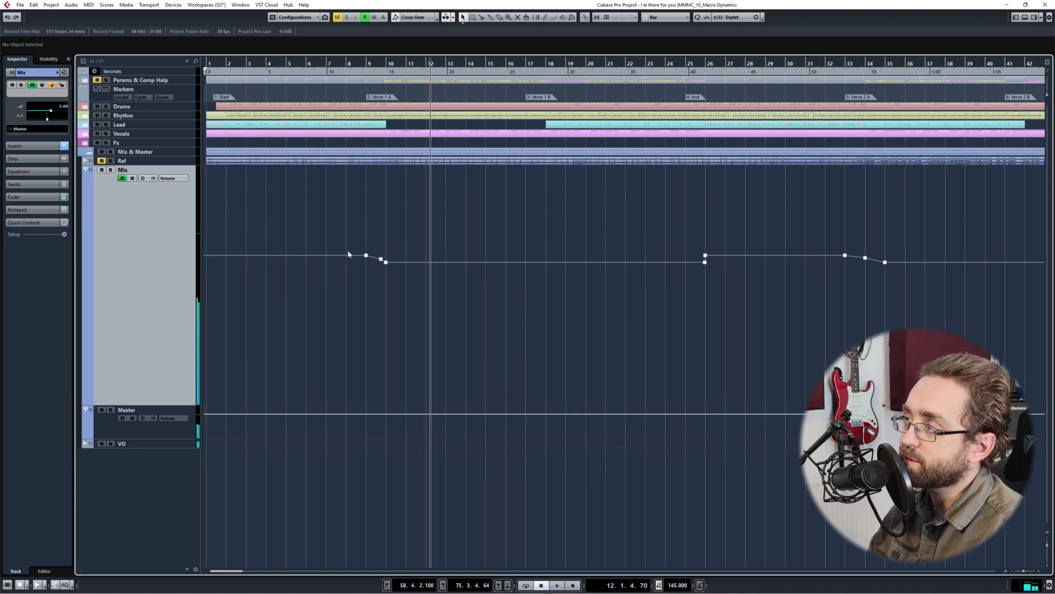
# - Select the Mix volume automation point at bar 9 and inspect the ramp into bar 10 up close
pyautogui.moveTo(372, 268); pyautogui.dragTo(372, 246)
pyautogui.click(384, 269)
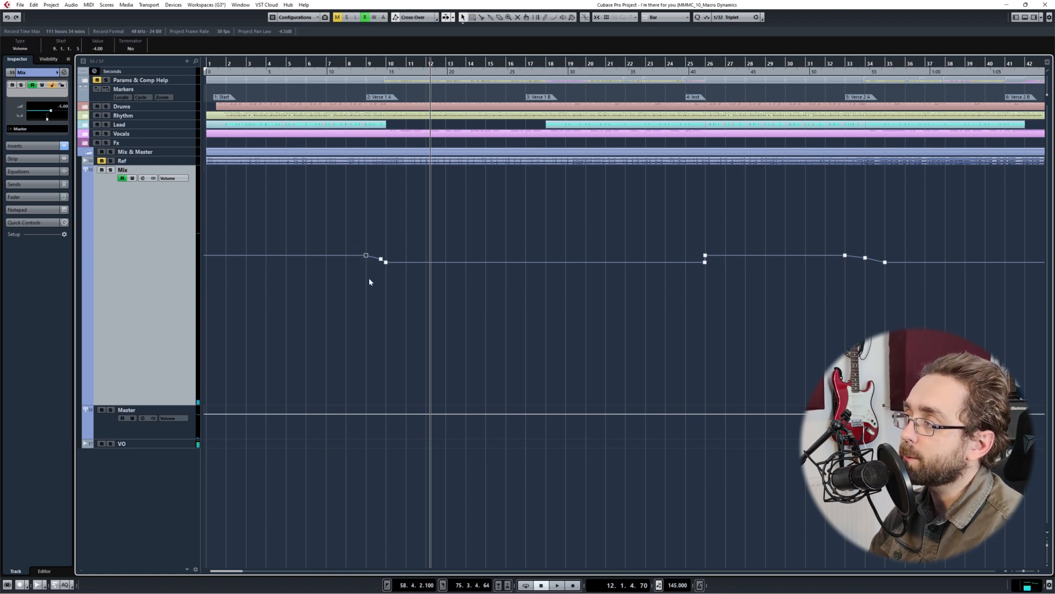
pyautogui.scroll(4, 368, 278)
pyautogui.scroll(3, 352, 258)
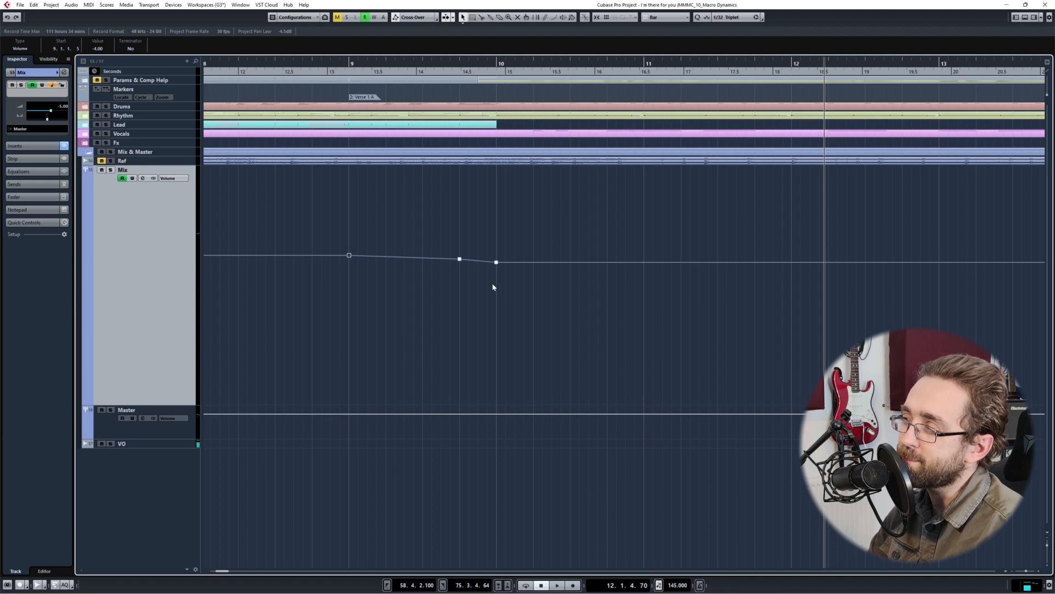
# - Select the Mix volume automation points from bar 10 to just before bar 26
pyautogui.scroll(-8, 486, 295)
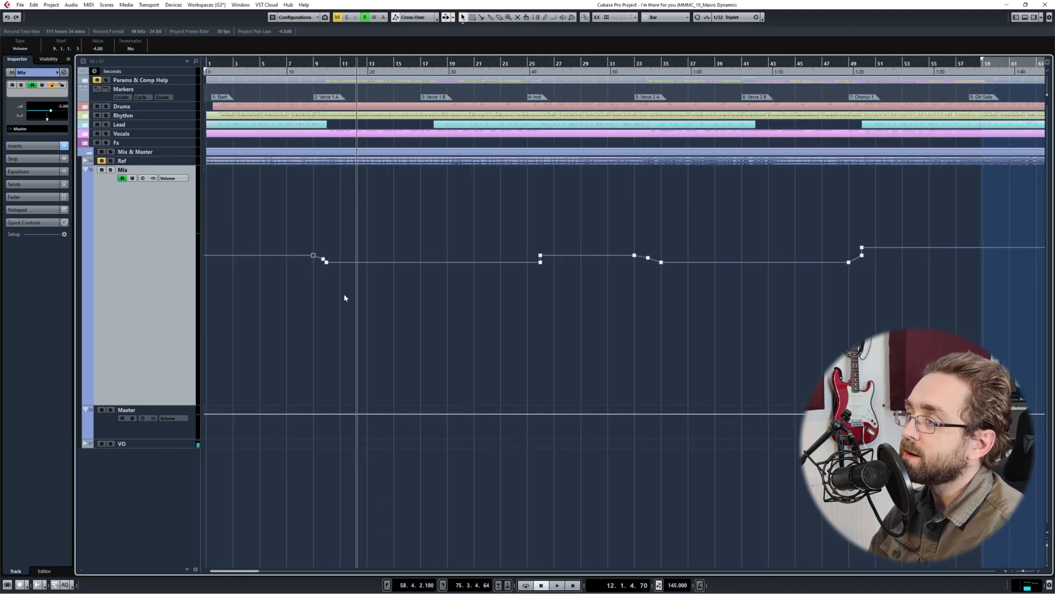
pyautogui.moveTo(312, 257); pyautogui.dragTo(599, 262)
pyautogui.scroll(5, 553, 283)
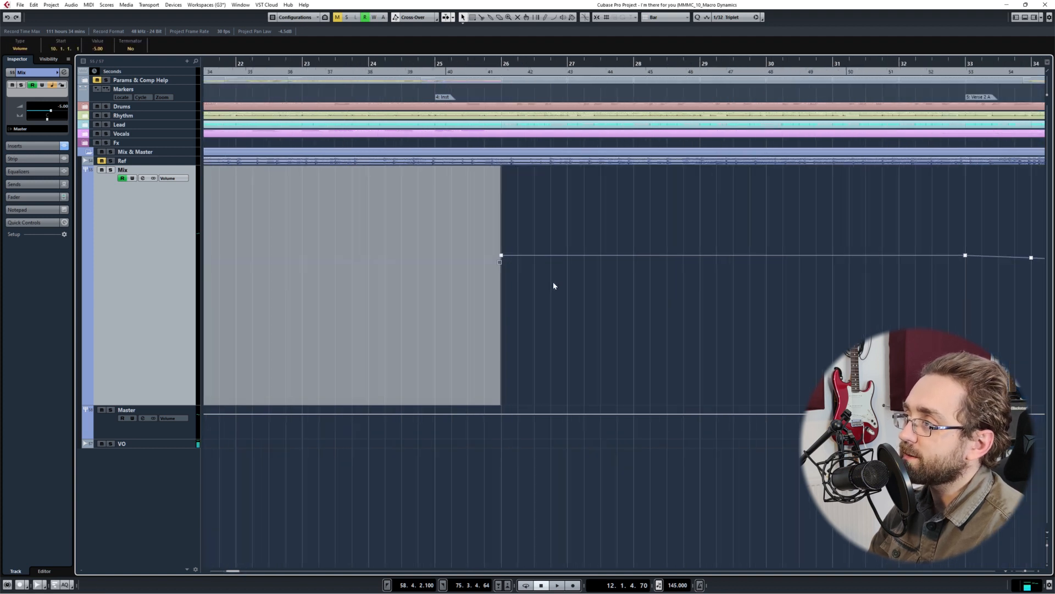
pyautogui.scroll(1, 550, 286)
# - Play from shortly before the Inst marker into Verse 2 A, following the Mix volume automation, and stop playback
pyautogui.hotkey('shift', 'n')
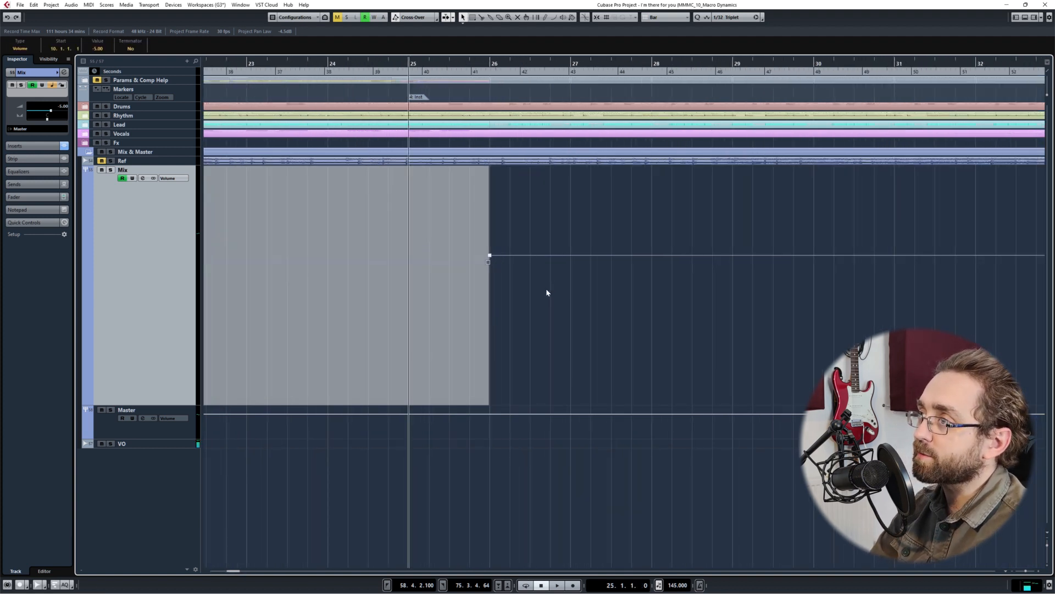
pyautogui.click(505, 316)
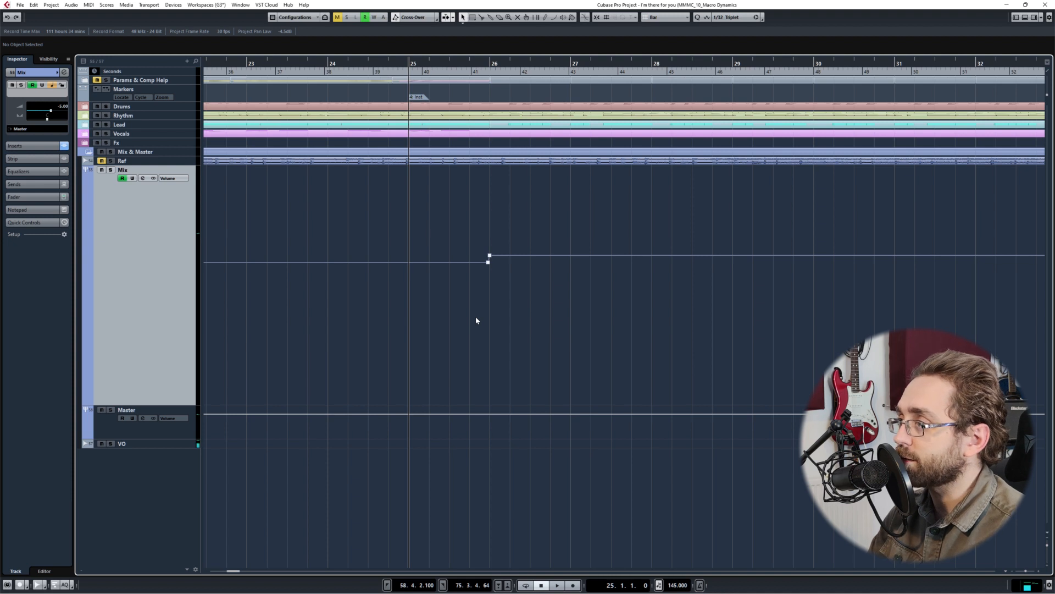
pyautogui.press('KP_Subtract')
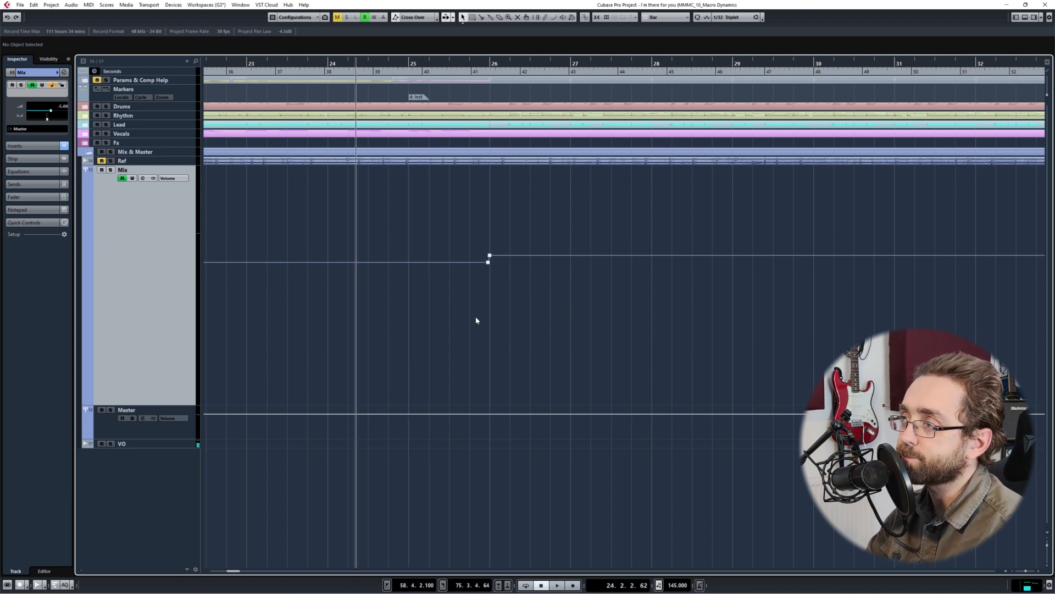
pyautogui.press('space')
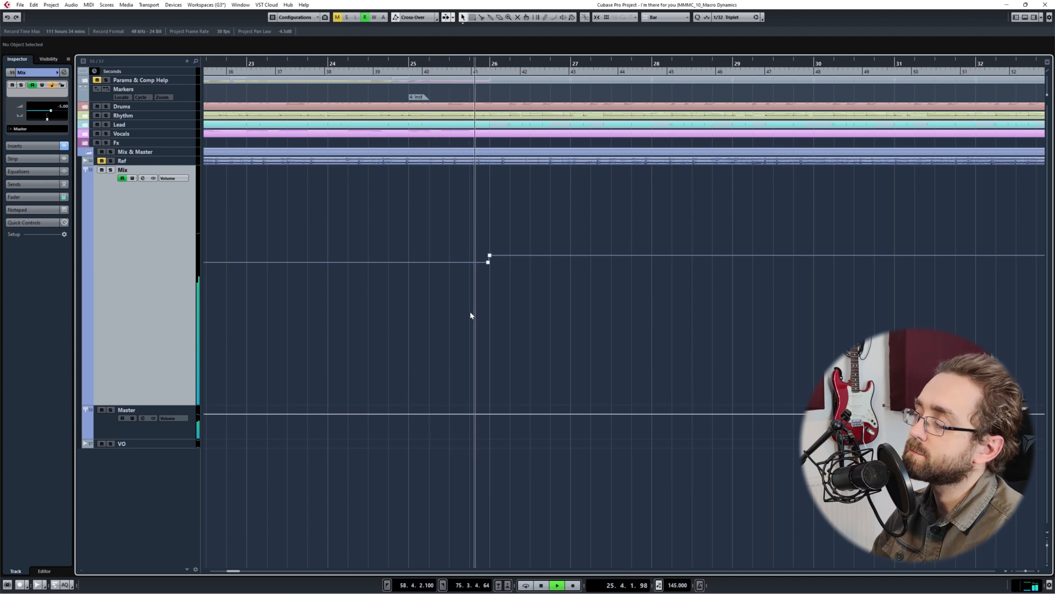
pyautogui.press('g')
pyautogui.press('g')
pyautogui.press('g')
pyautogui.press('g')
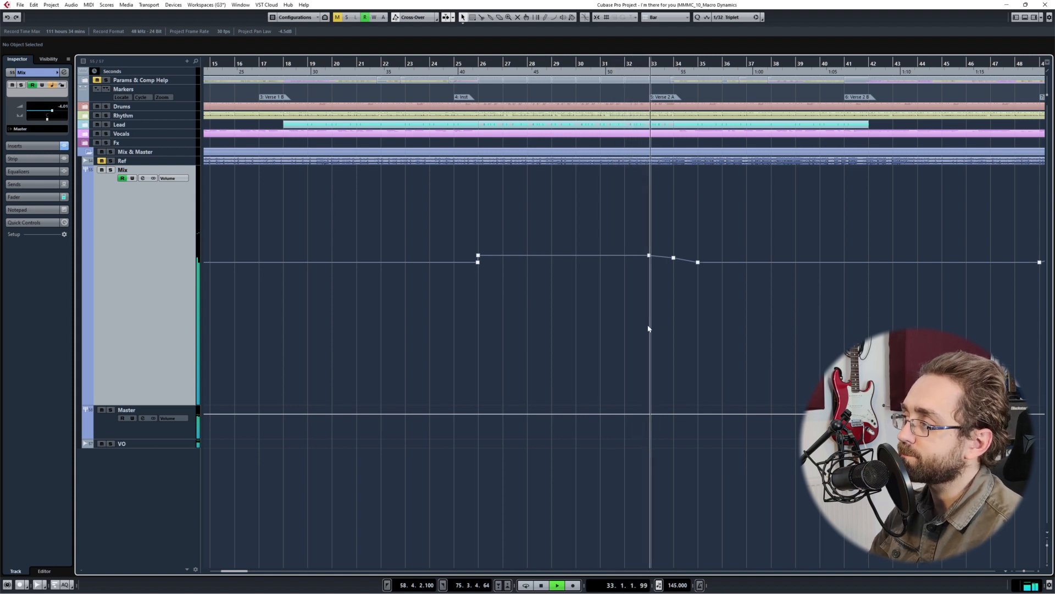
pyautogui.press('g')
pyautogui.press('g')
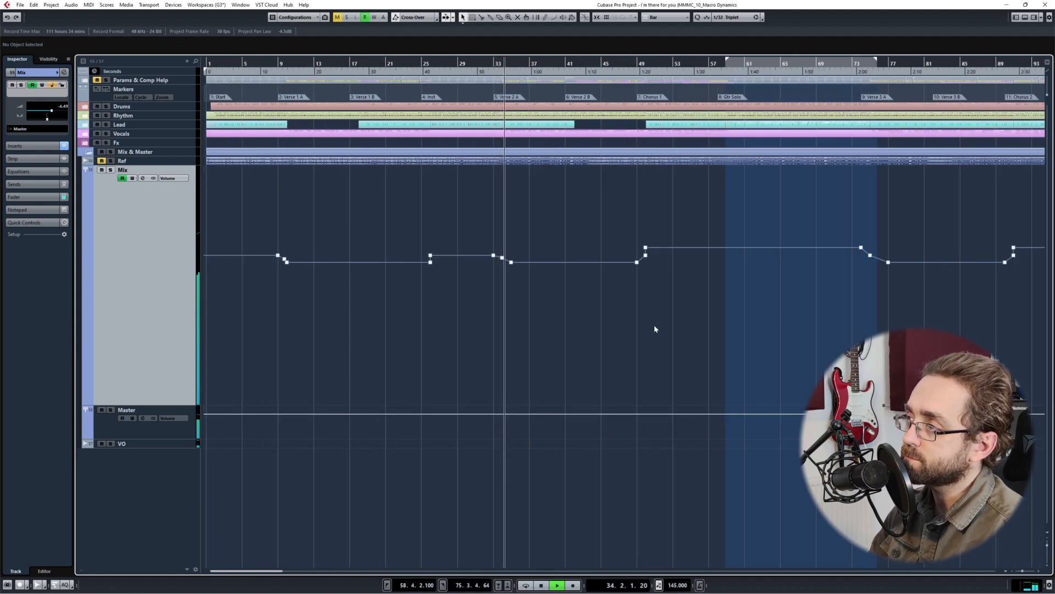
pyautogui.press('h')
pyautogui.press('h')
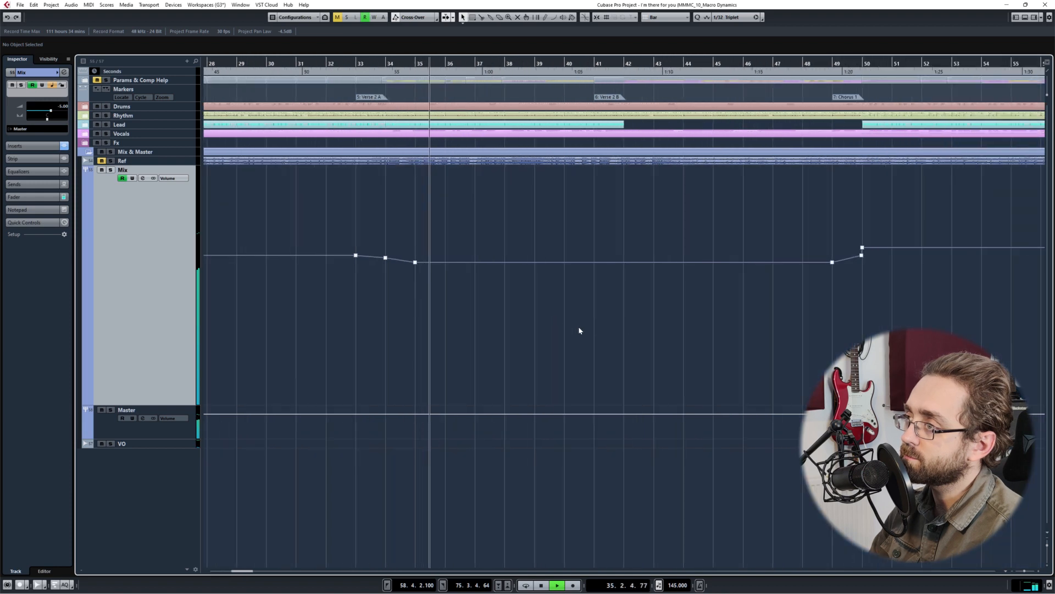
pyautogui.press('g')
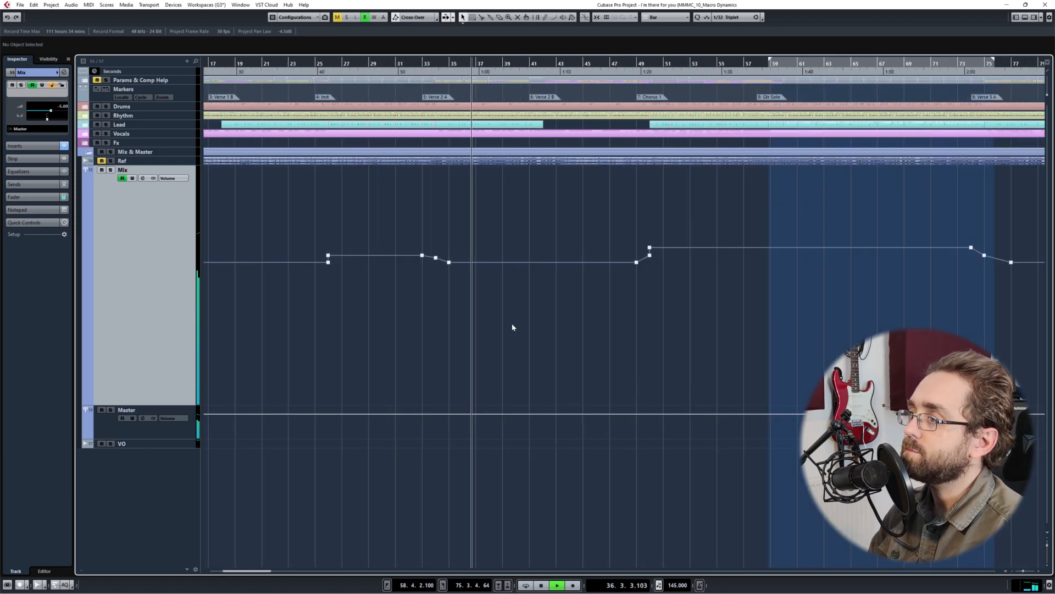
pyautogui.press('space')
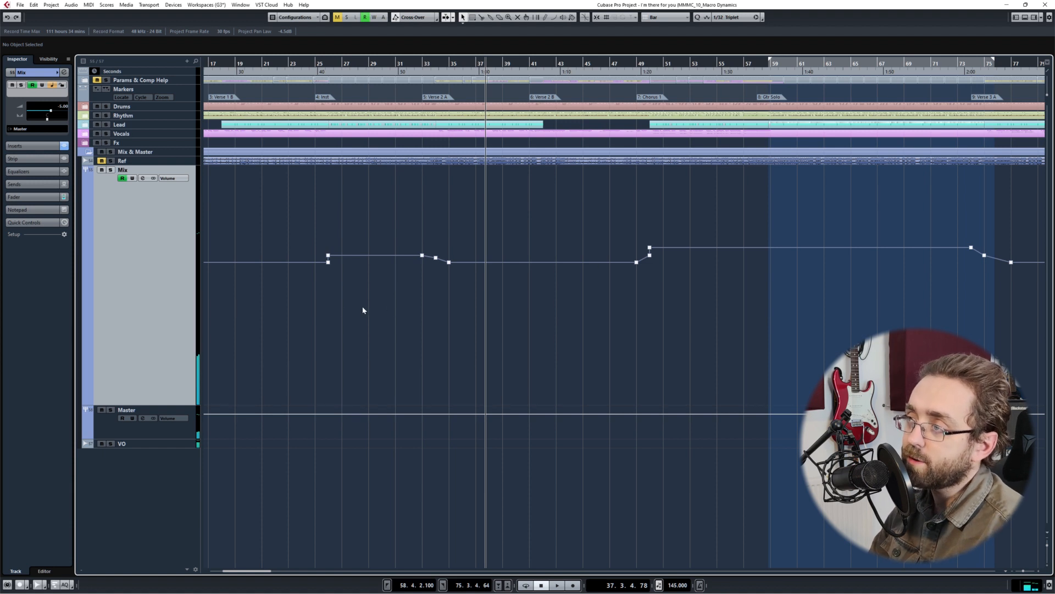
# - Select the Mix automation points at the bar 26 step and those of the Verse 2 A ramp, and clear the selection
pyautogui.scroll(4, 358, 308)
pyautogui.moveTo(289, 303); pyautogui.dragTo(360, 224)
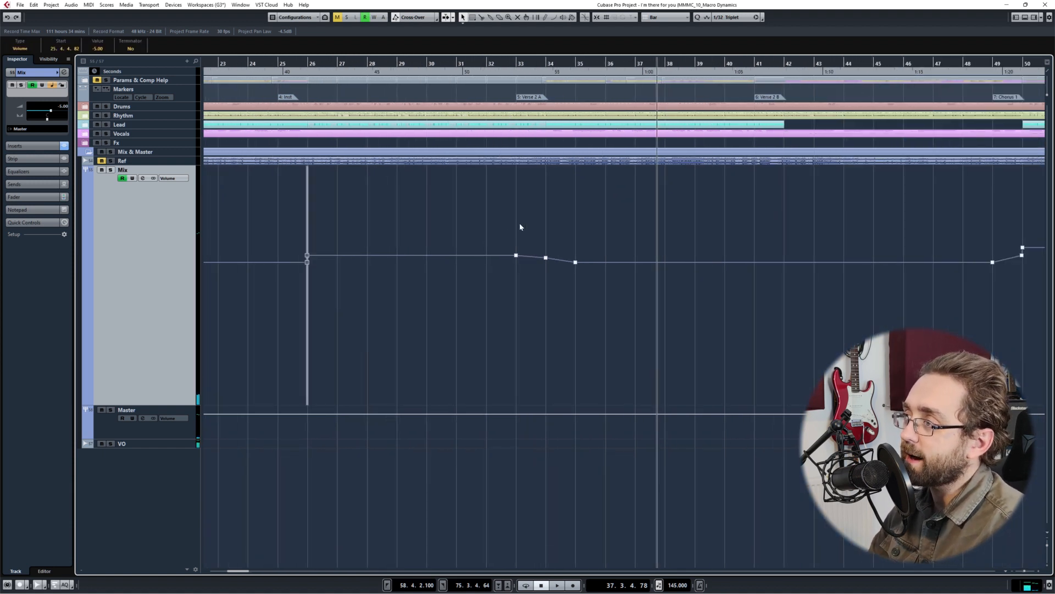
pyautogui.moveTo(504, 219); pyautogui.dragTo(664, 298)
pyautogui.click(338, 302)
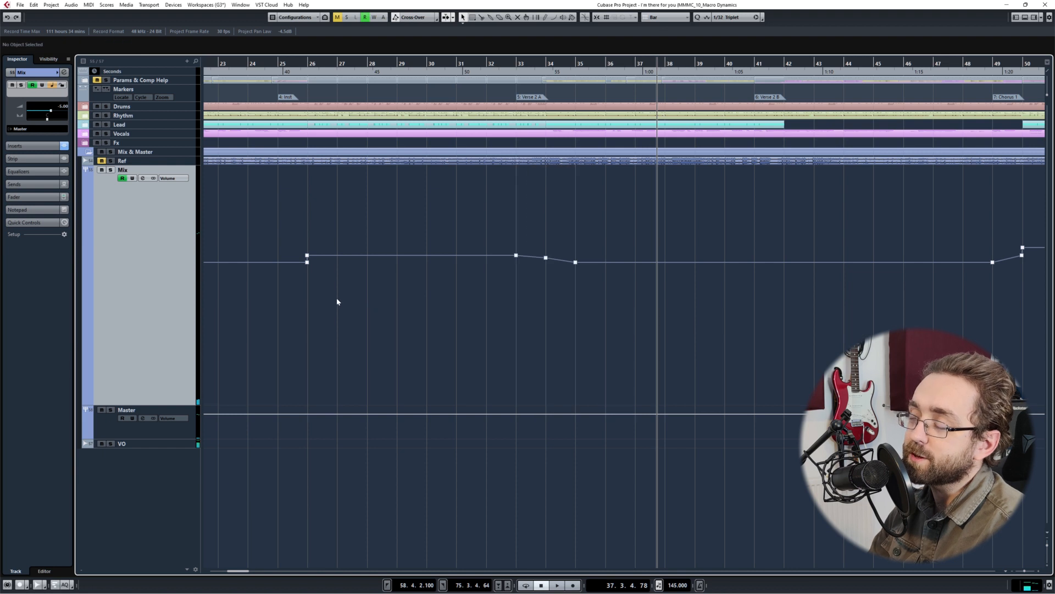
# - Place the playhead at the Inst marker and inspect the automation point just before bar 26 by selecting it
pyautogui.scroll(3, 277, 330)
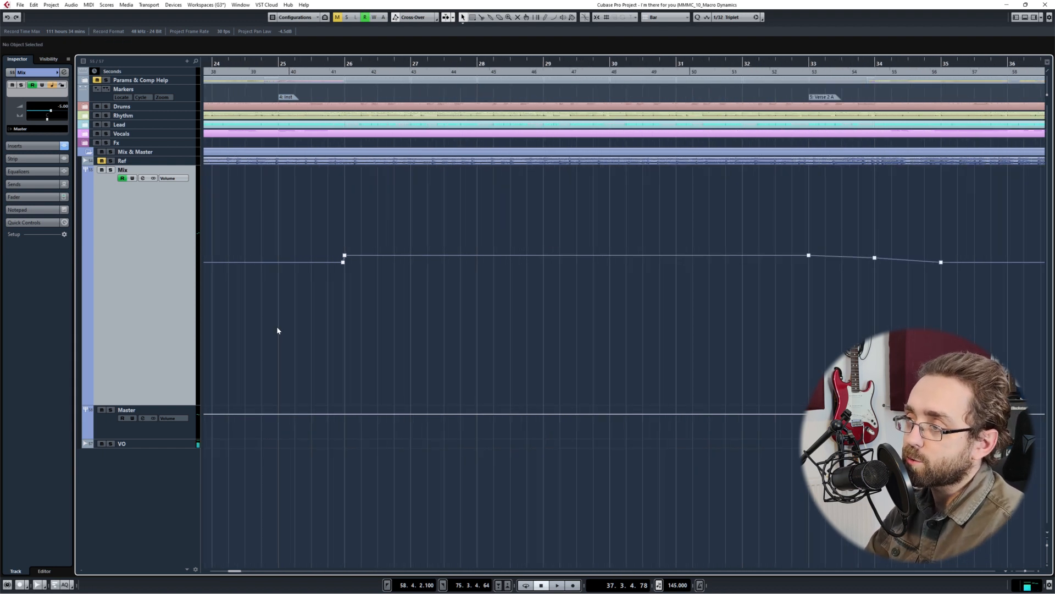
pyautogui.click(278, 331)
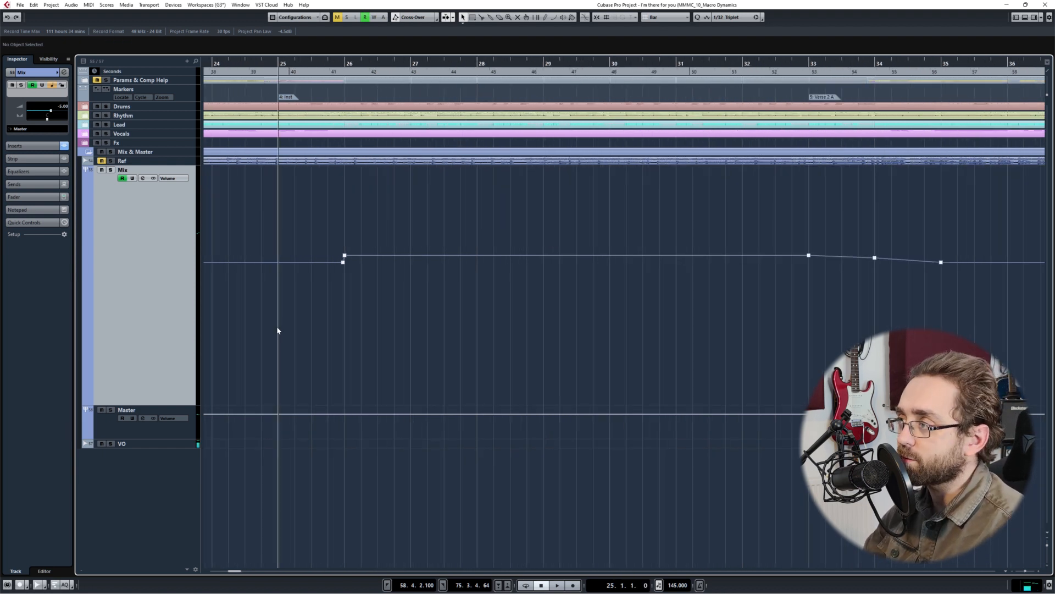
pyautogui.scroll(3, 312, 310)
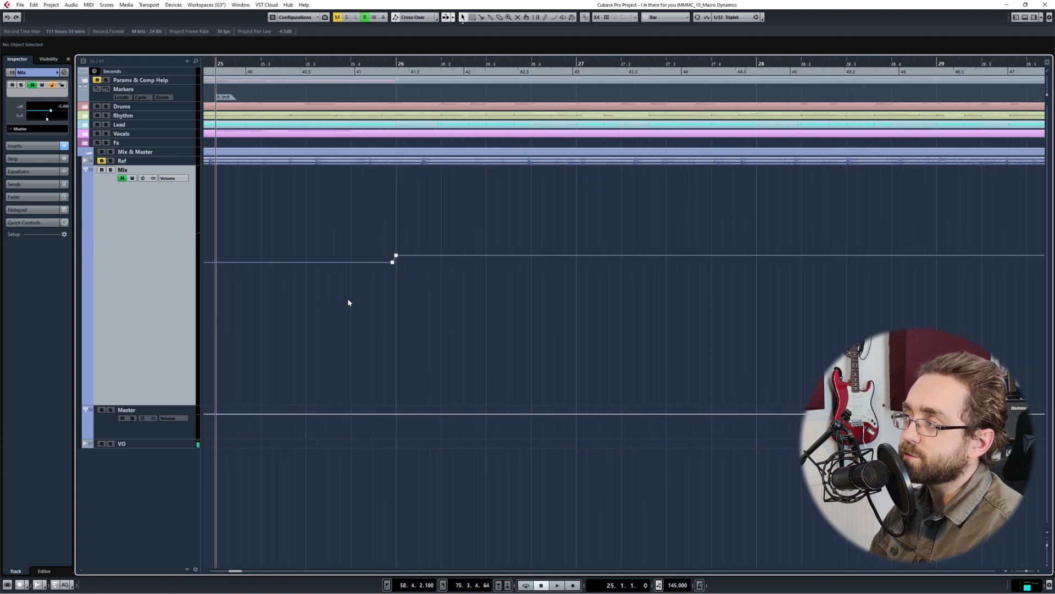
pyautogui.moveTo(408, 263); pyautogui.dragTo(406, 264)
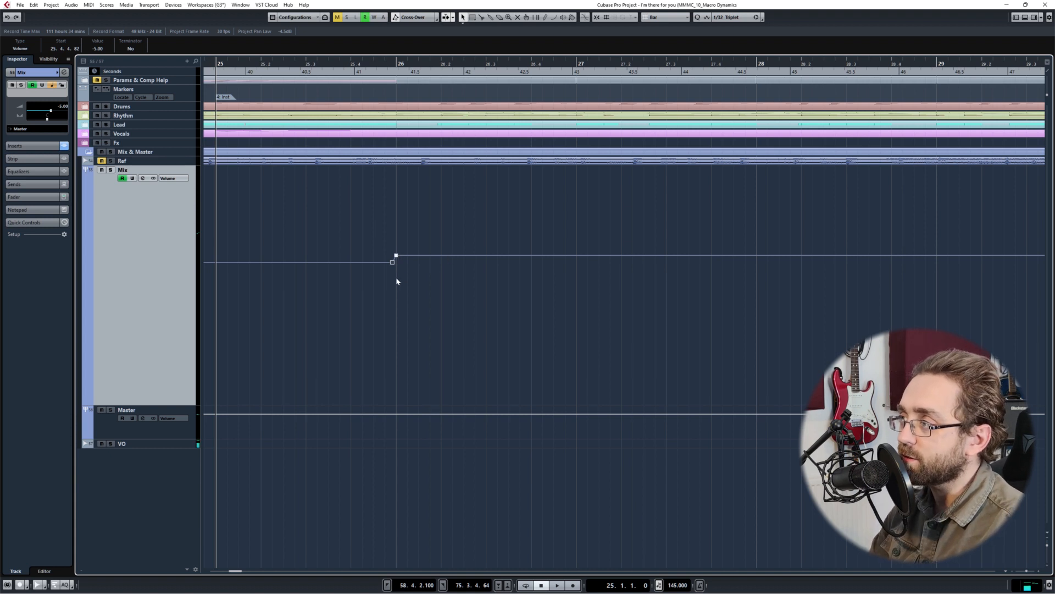
pyautogui.click(397, 282)
# - Move the playhead to the Verse 2 A marker and play through the volume ramp there
pyautogui.scroll(-3, 419, 308)
pyautogui.hscroll(4, 681, 330)
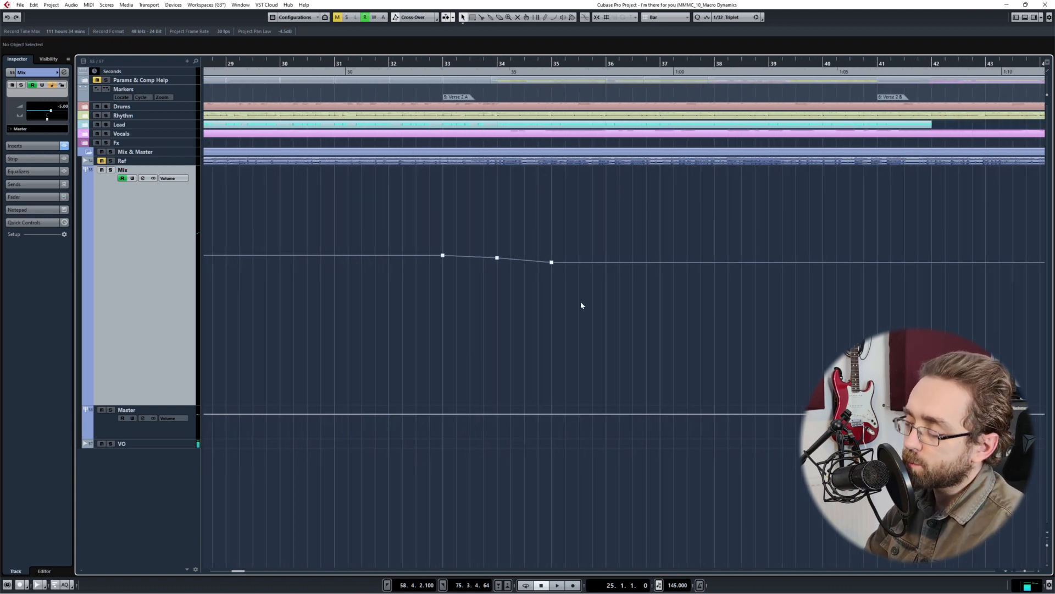
pyautogui.hotkey('shift', 'n')
pyautogui.hscroll(1, 462, 291)
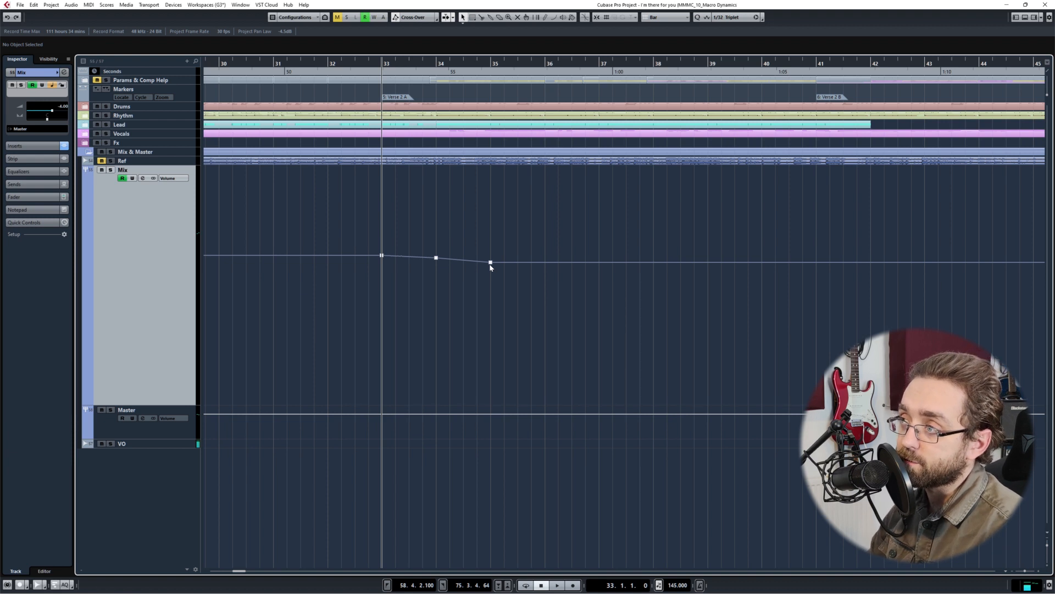
pyautogui.press('space')
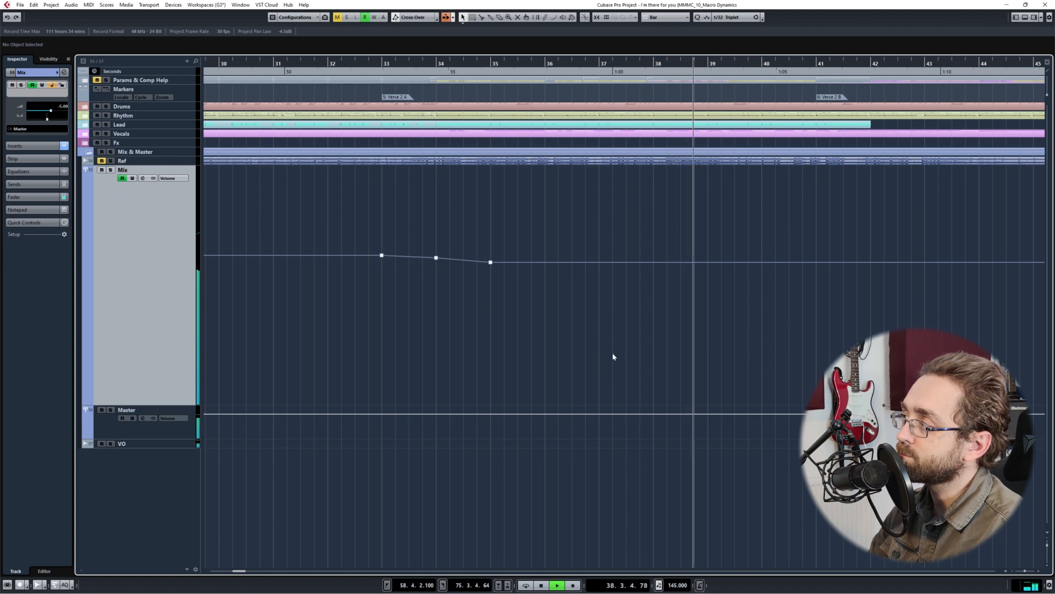
pyautogui.press('space')
# - Move the playhead to just over a bar before the Chorus 1 marker
pyautogui.moveTo(704, 344); pyautogui.dragTo(472, 343)
pyautogui.scroll(-5, 472, 343)
pyautogui.moveTo(641, 339); pyautogui.dragTo(479, 339)
pyautogui.scroll(2, 479, 340)
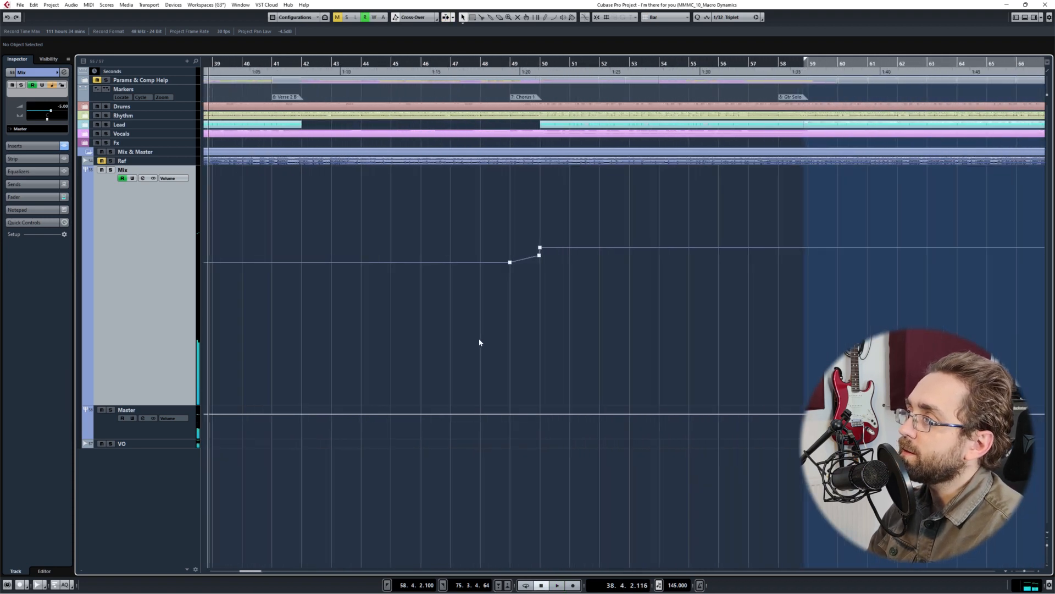
pyautogui.scroll(1, 479, 342)
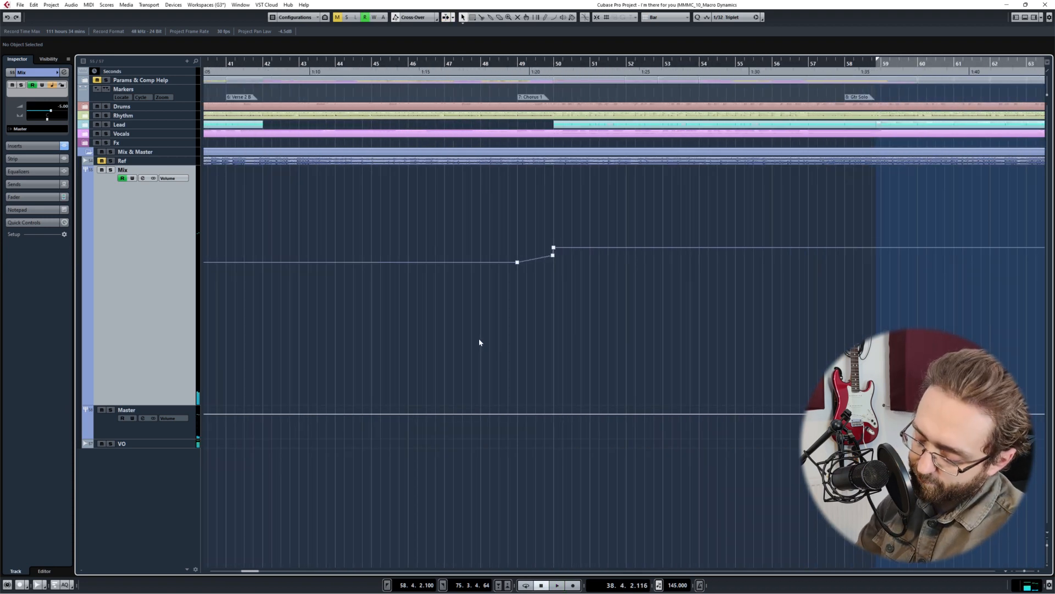
pyautogui.press('KP_7')
pyautogui.press('KP_Subtract')
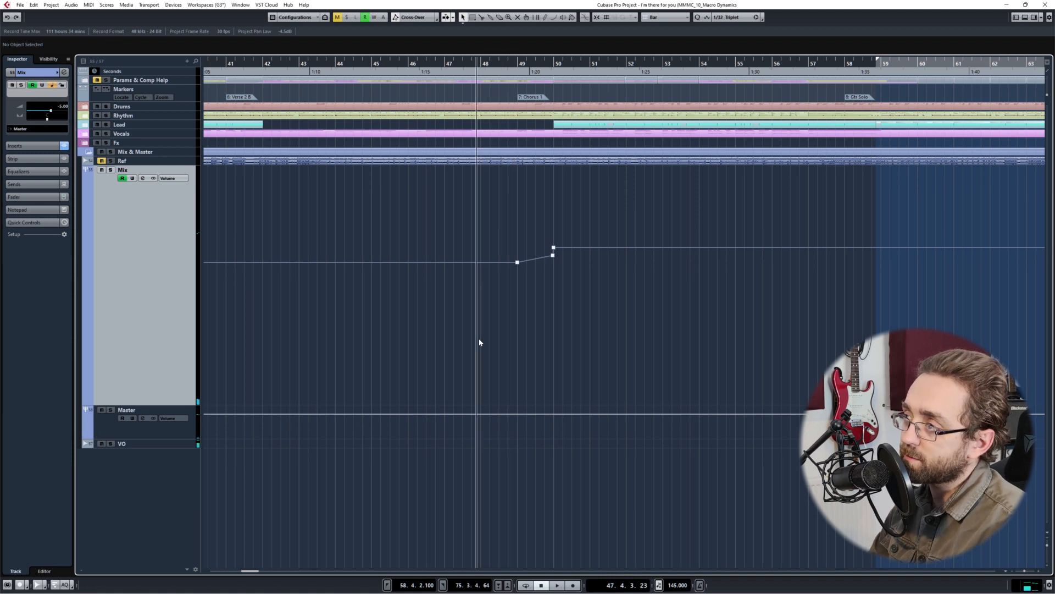
# - Select the Mix automation points of the Chorus 1 ramp, select the point at bar 50, and clear the selection
pyautogui.scroll(4, 542, 287)
pyautogui.moveTo(419, 287); pyautogui.dragTo(619, 251)
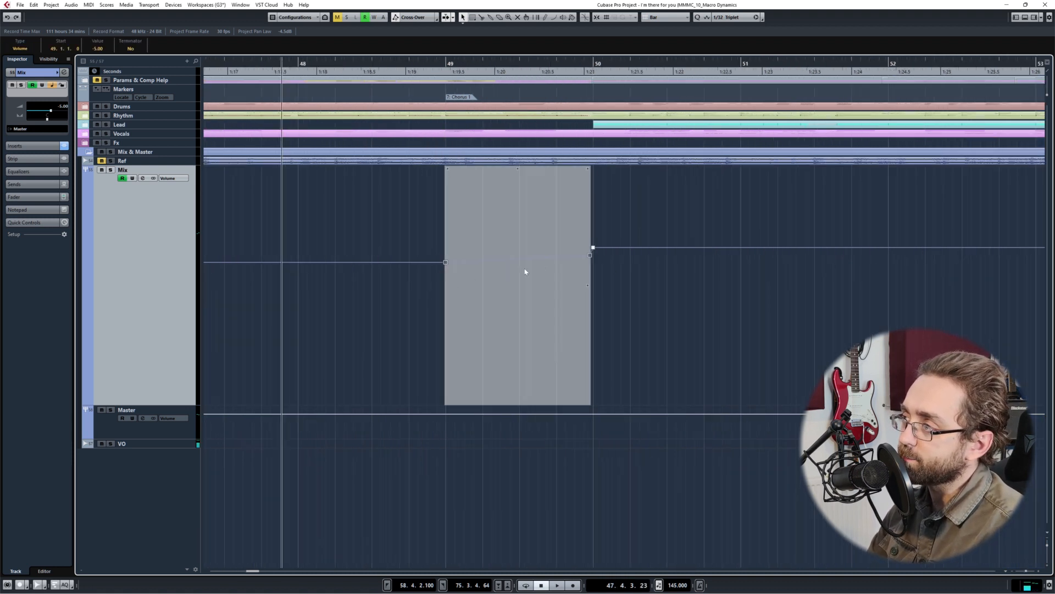
pyautogui.click(626, 294)
pyautogui.moveTo(583, 235); pyautogui.dragTo(605, 257)
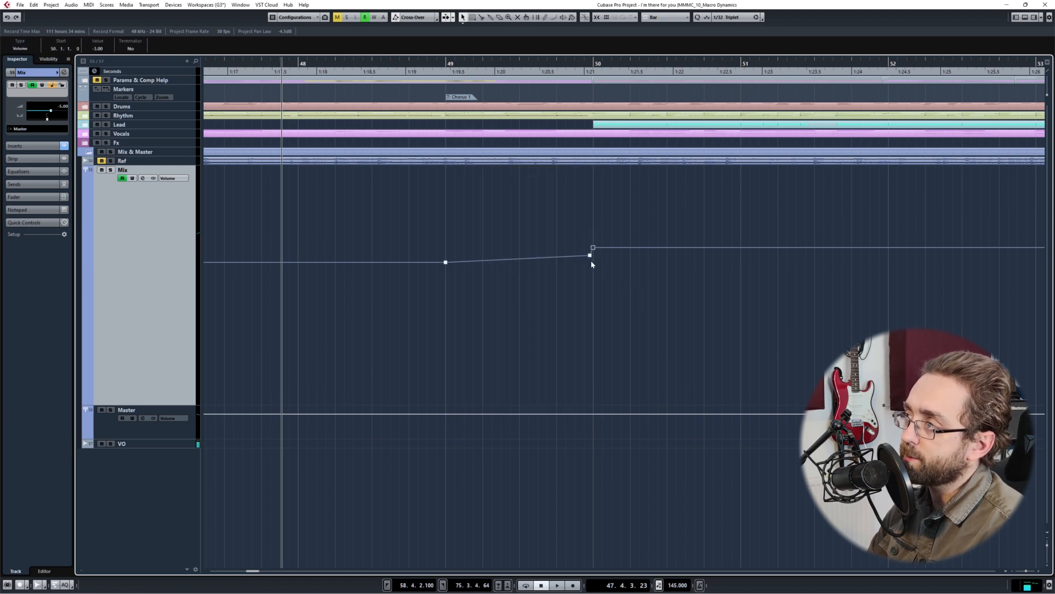
pyautogui.moveTo(580, 309); pyautogui.dragTo(612, 325)
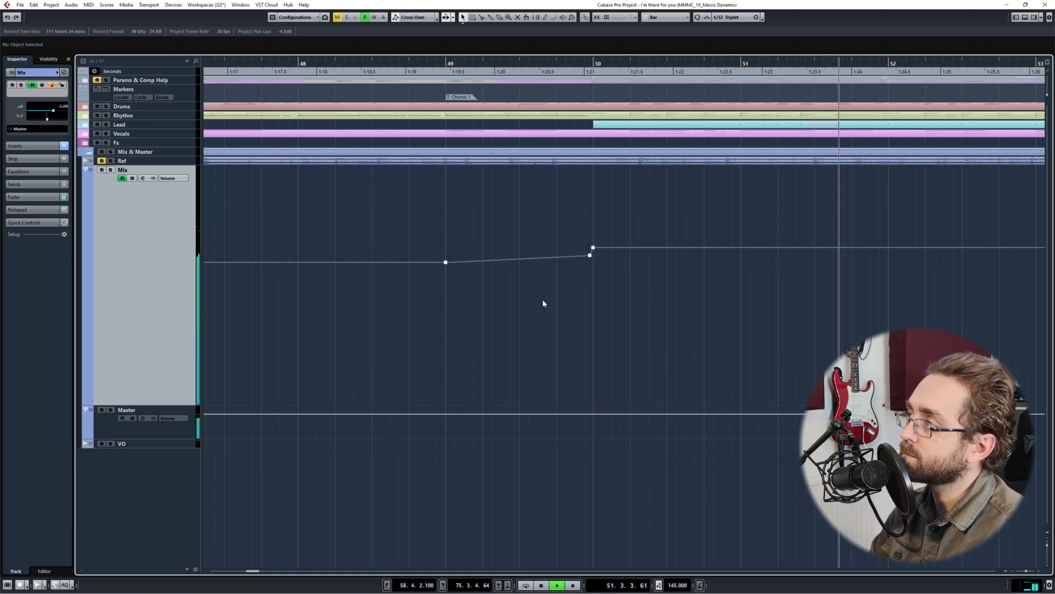
# - Play through the Chorus 1 volume ramp on the Mix track, select its automation points at bars 49 to 50, and clear the selection
pyautogui.press('space')
pyautogui.press('space')
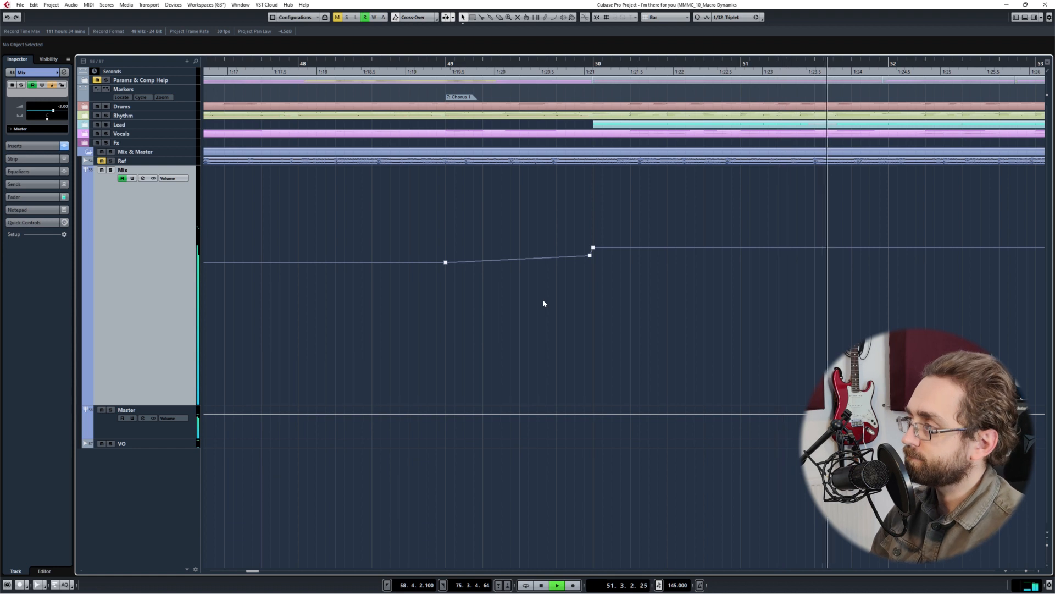
pyautogui.moveTo(415, 297); pyautogui.dragTo(620, 252)
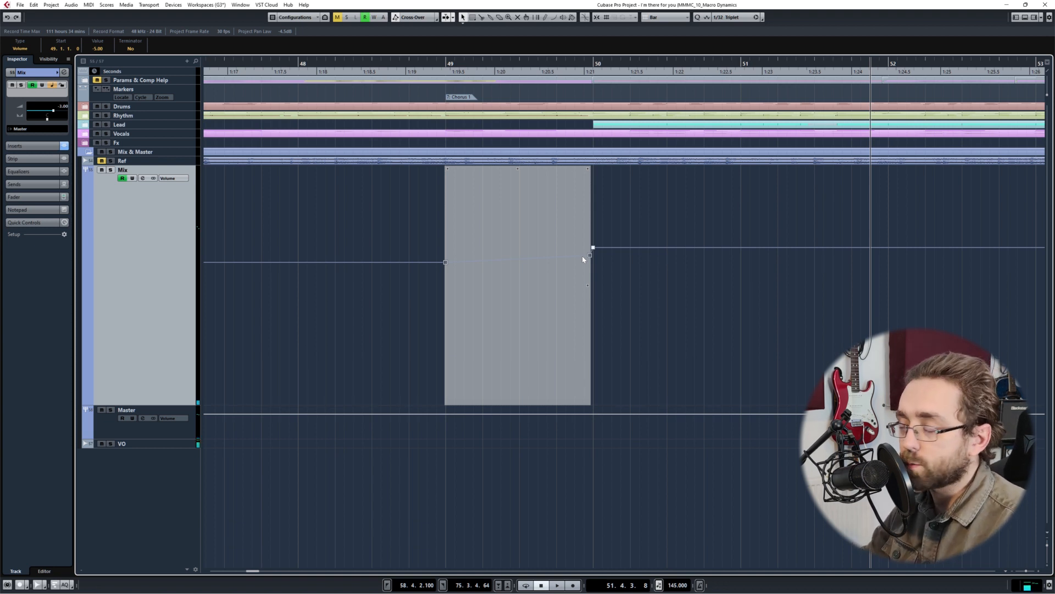
pyautogui.click(602, 284)
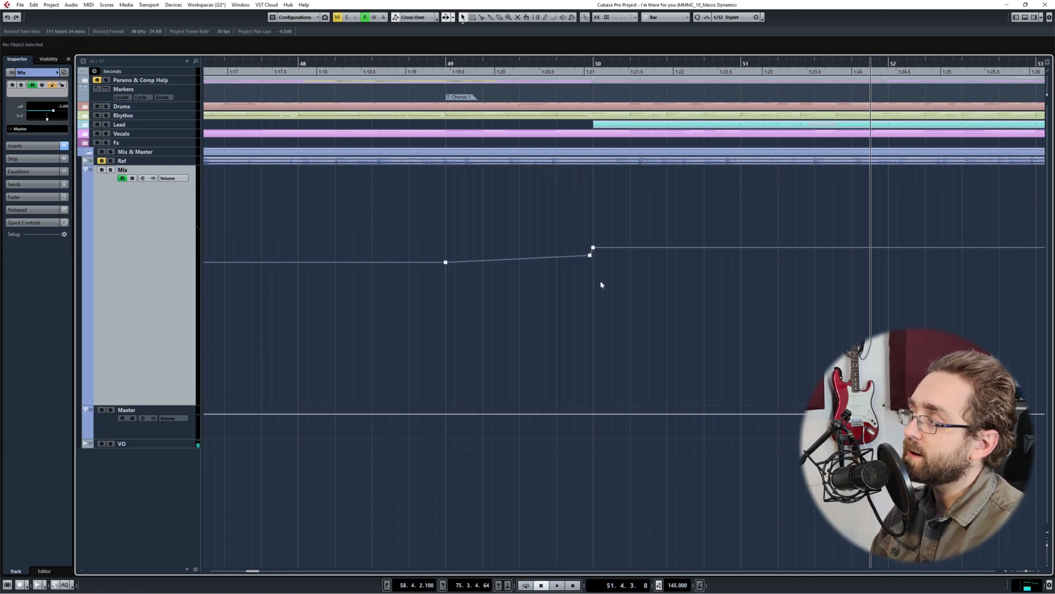
pyautogui.moveTo(584, 255); pyautogui.dragTo(589, 245)
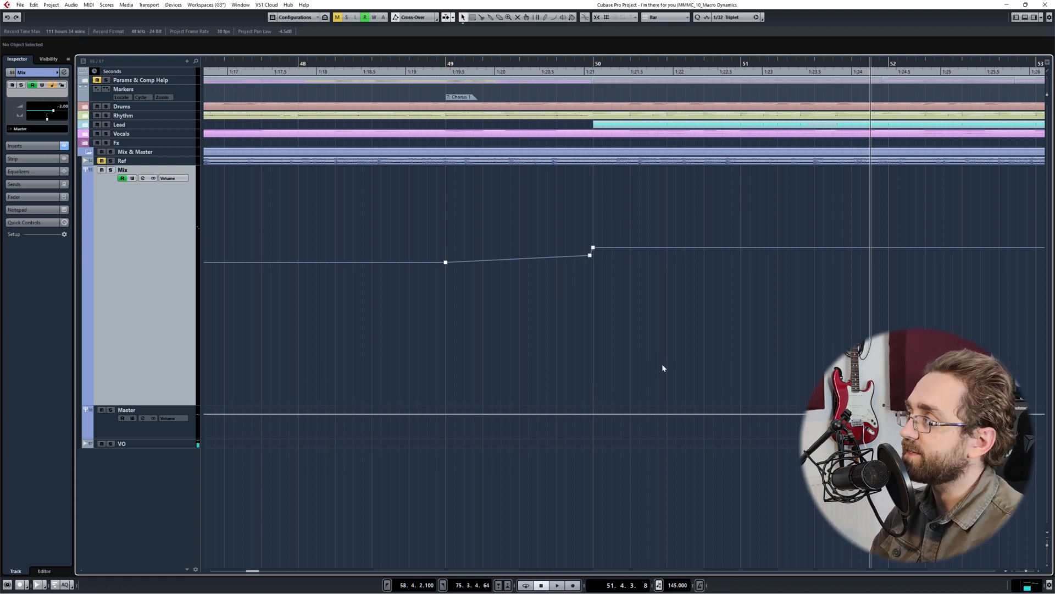
# - Place the playhead just before bar 87, ahead of Chorus 2, and select and deselect the Mix automation points up to the outro's end
pyautogui.scroll(-3, 661, 340)
pyautogui.scroll(-2, 661, 340)
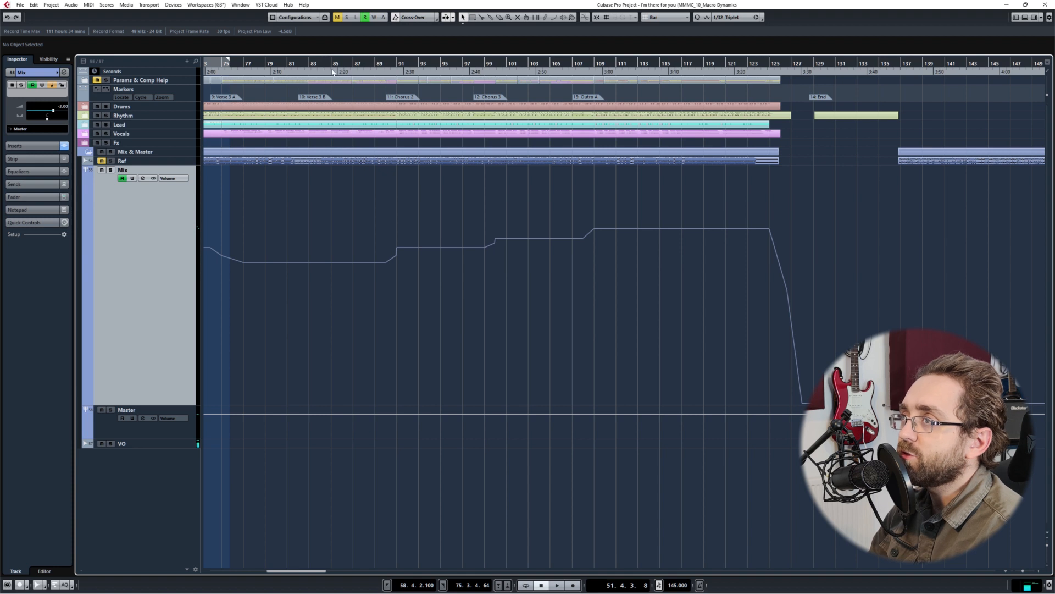
pyautogui.moveTo(333, 71)
pyautogui.mouseDown()
pyautogui.moveTo(370, 67)
pyautogui.moveTo(352, 67)
pyautogui.mouseUp()
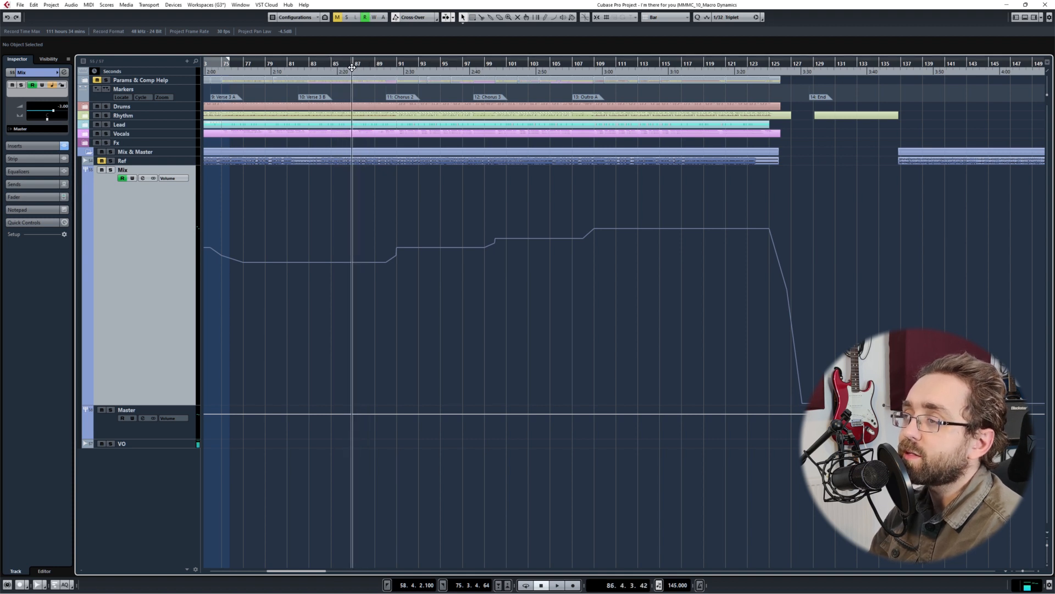
pyautogui.moveTo(369, 288); pyautogui.dragTo(780, 218)
pyautogui.click(285, 396)
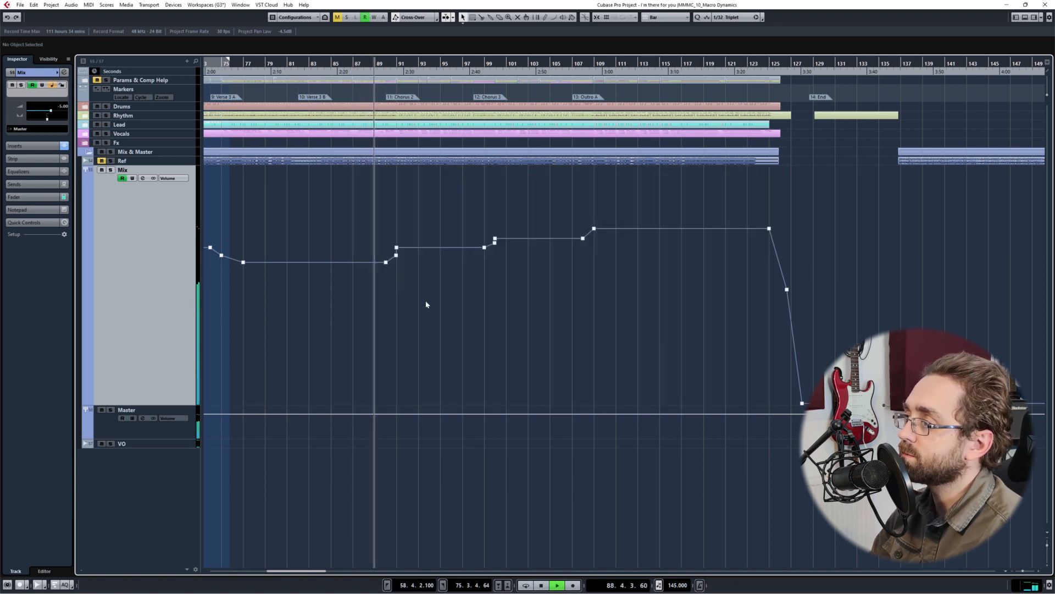
# - Play the Mix through Chorus 2 and Chorus 3 into Outro A, briefly show the Control Room mixer, and stop playback
pyautogui.press('F4')
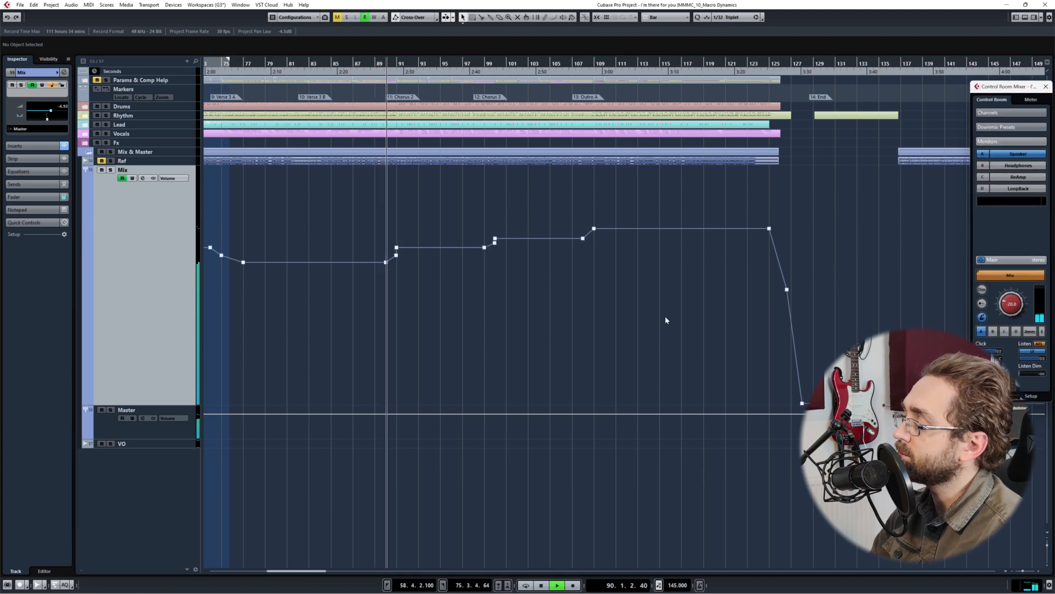
pyautogui.press('F4')
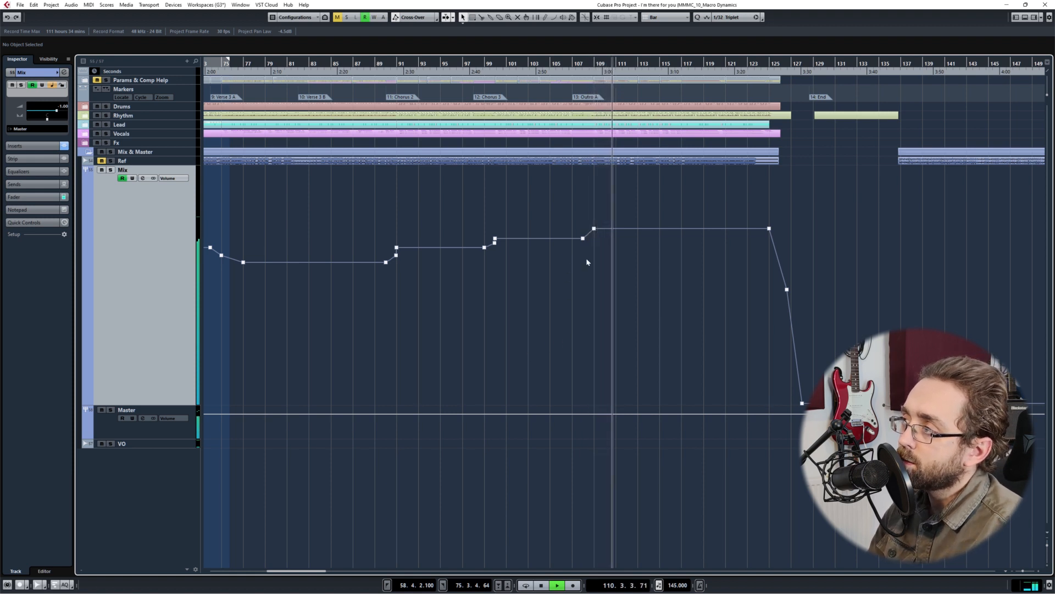
pyautogui.press('space')
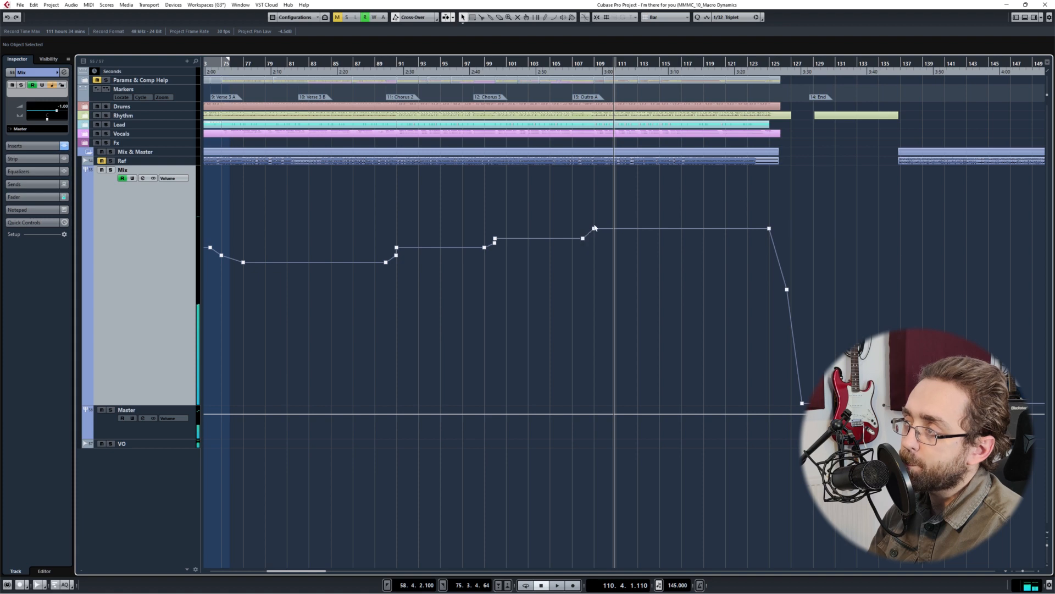
# - Play from the Outro A marker with the Mix ramp points at bars 108 and 109 selected, and clear the selection
pyautogui.scroll(5, 586, 287)
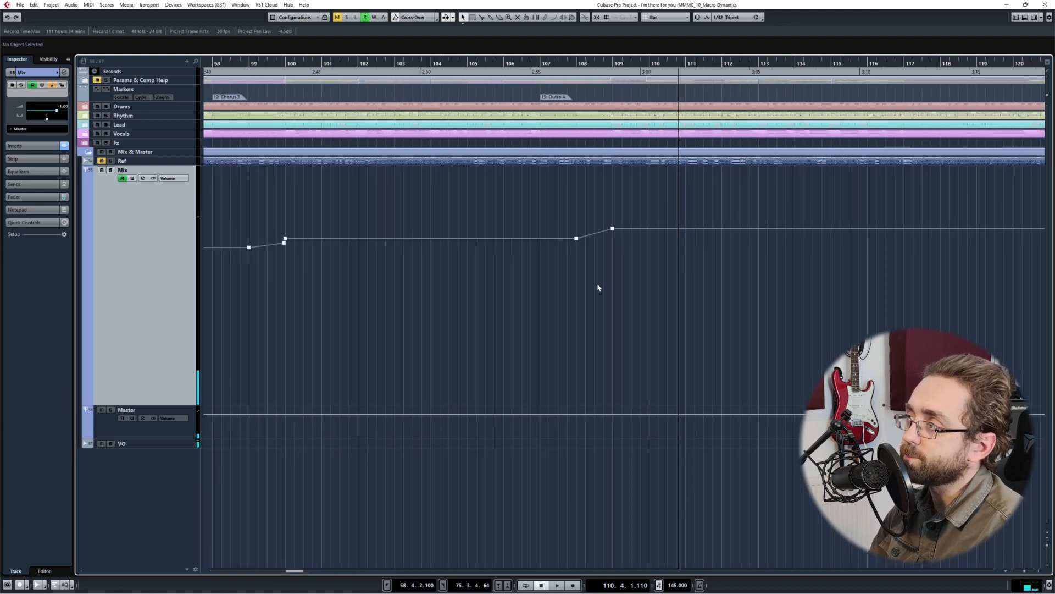
pyautogui.click(495, 64)
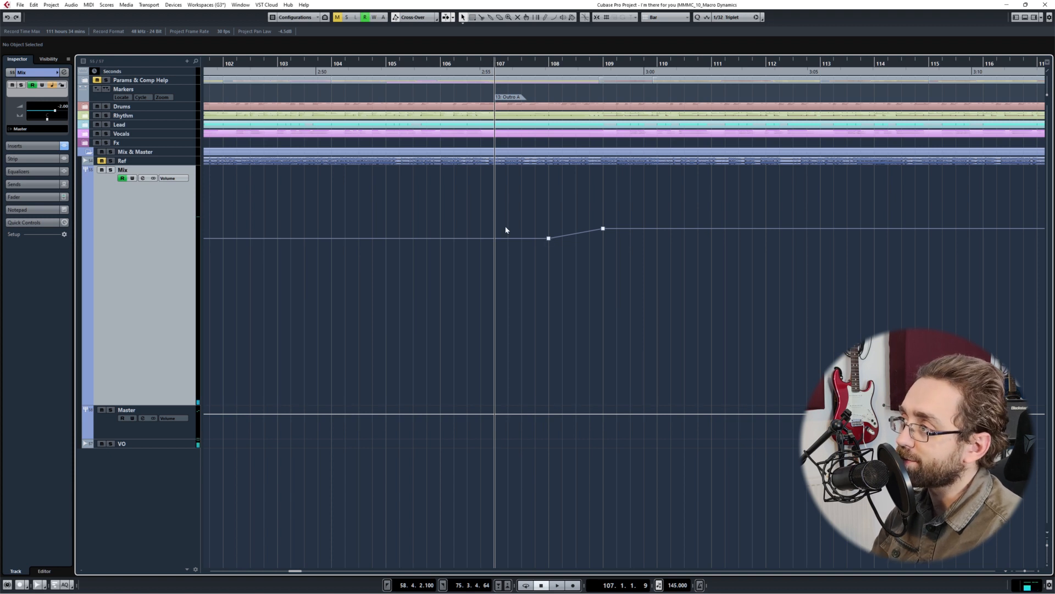
pyautogui.moveTo(567, 240); pyautogui.dragTo(628, 209)
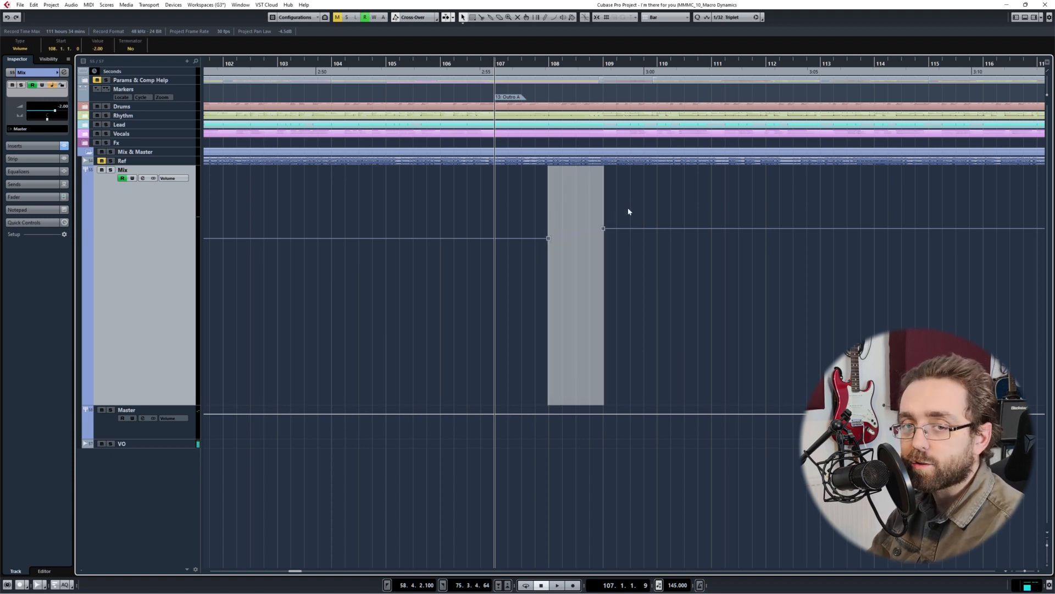
pyautogui.press('space')
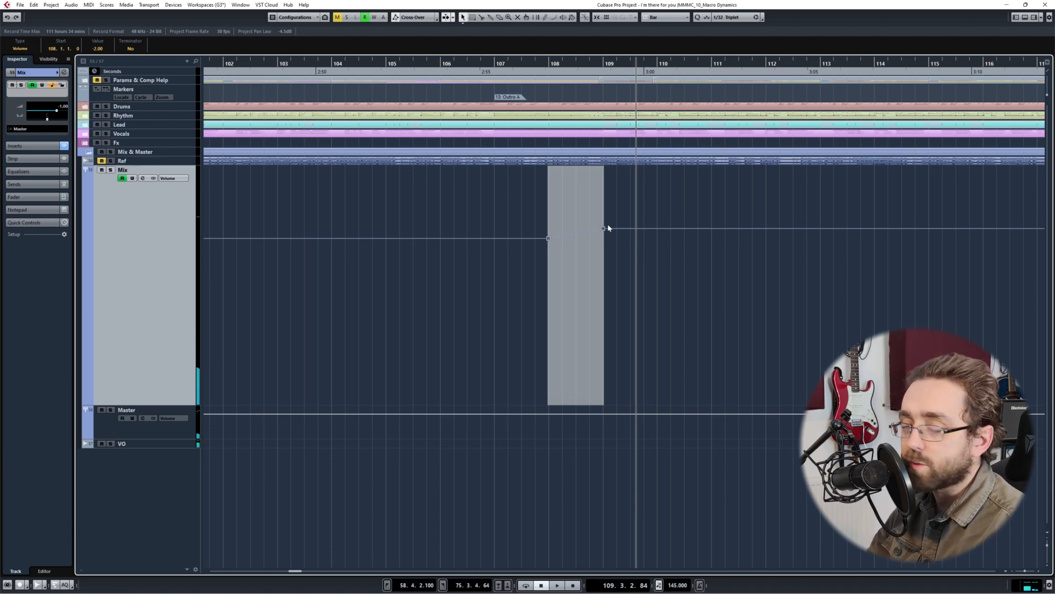
pyautogui.click(726, 318)
# - Select the volume automation lane of the Bass track in the Rhythm folder
pyautogui.scroll(-7, 720, 320)
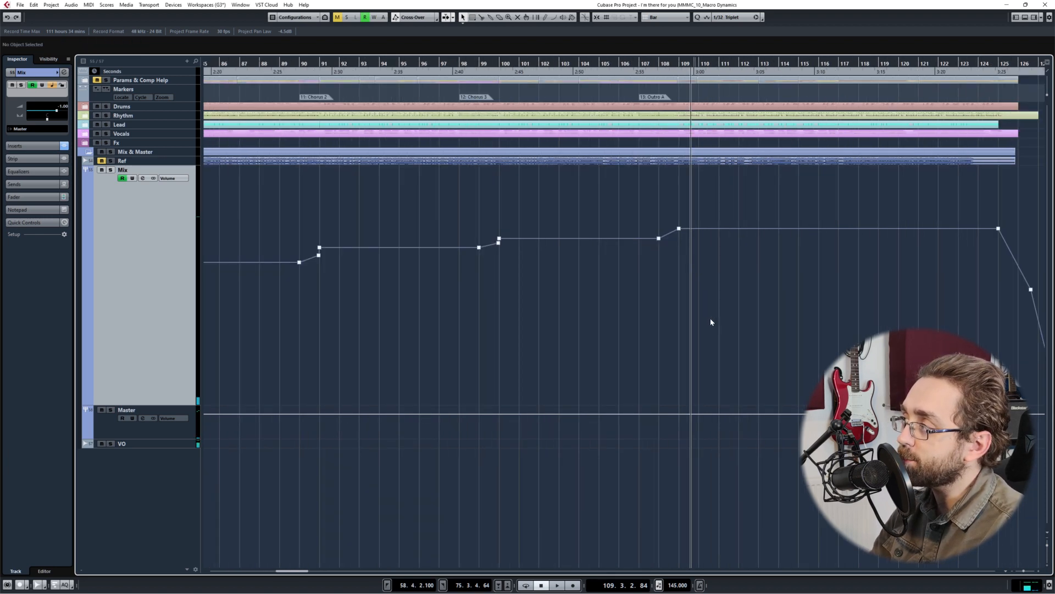
pyautogui.hscroll(-2, 523, 339)
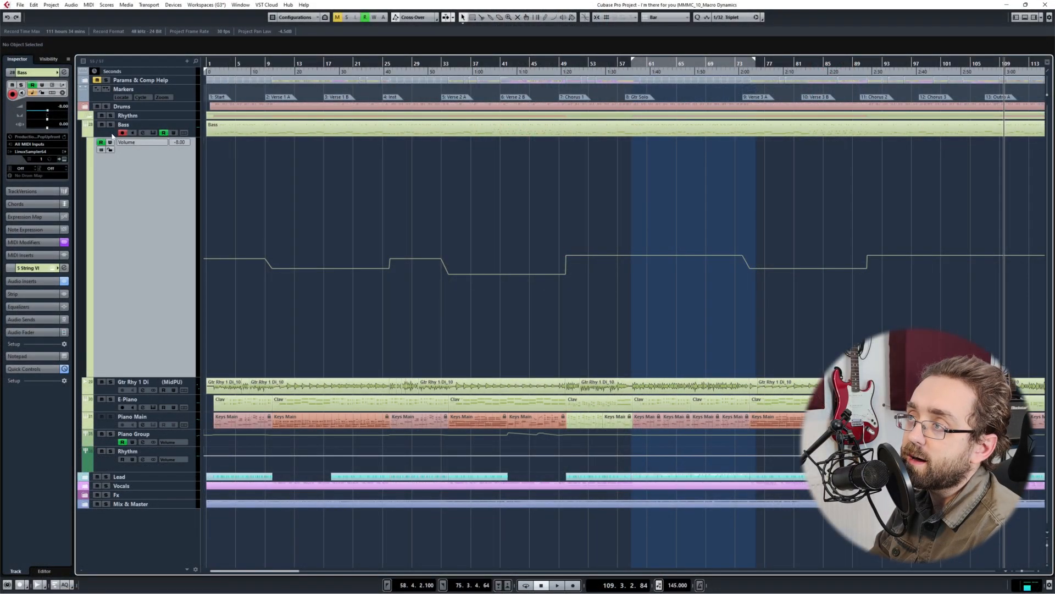
pyautogui.click(112, 137)
pyautogui.click(153, 280)
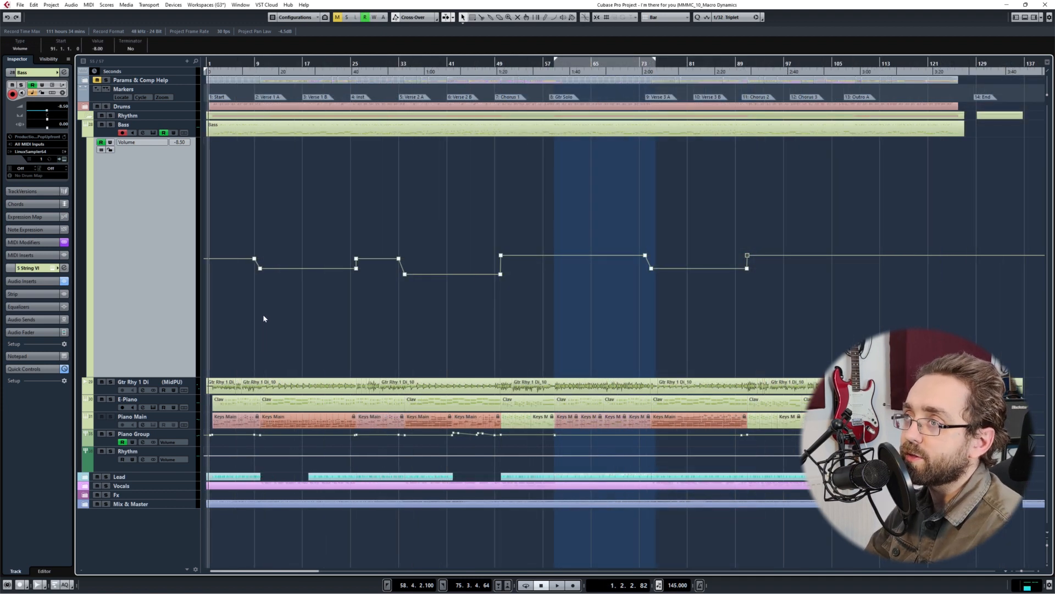
# - Inspect the Bass volume drop at Verse 1 A by selecting its points at bars 9 and 10 during playback, and stop playback
pyautogui.press('h')
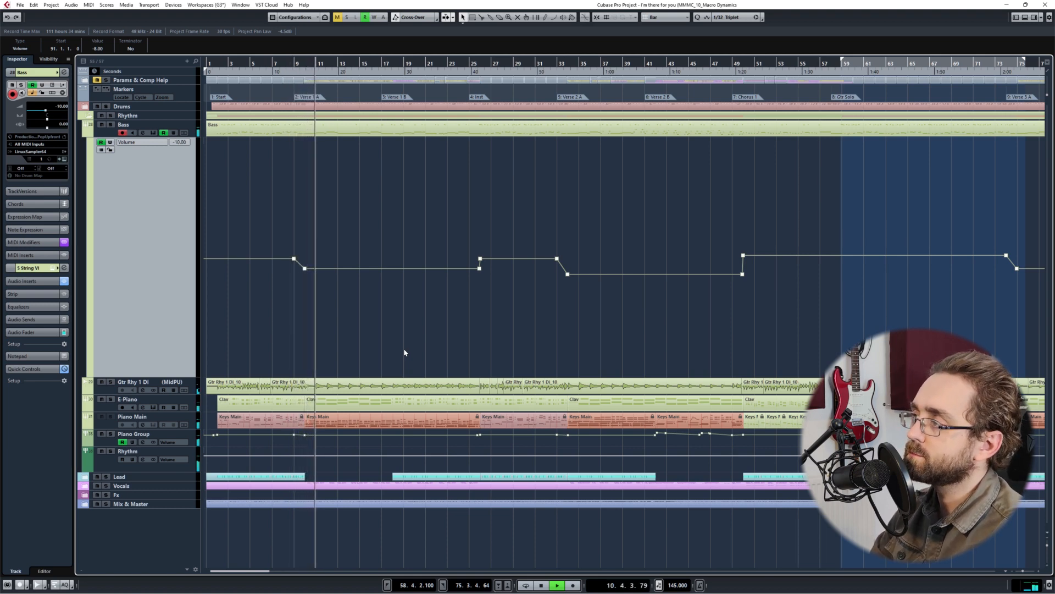
pyautogui.moveTo(272, 241); pyautogui.dragTo(299, 273)
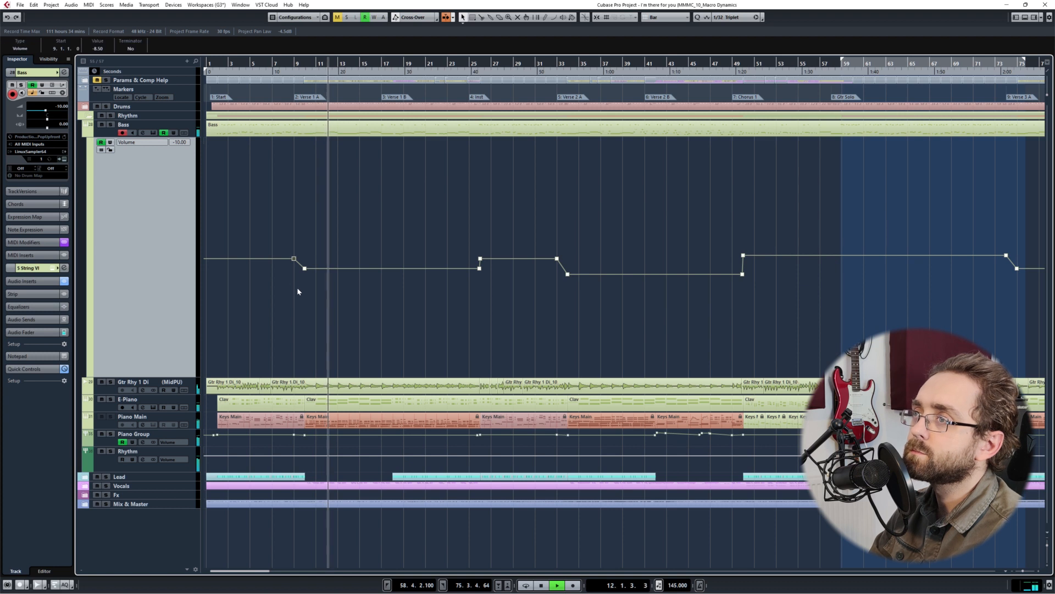
pyautogui.click(300, 266)
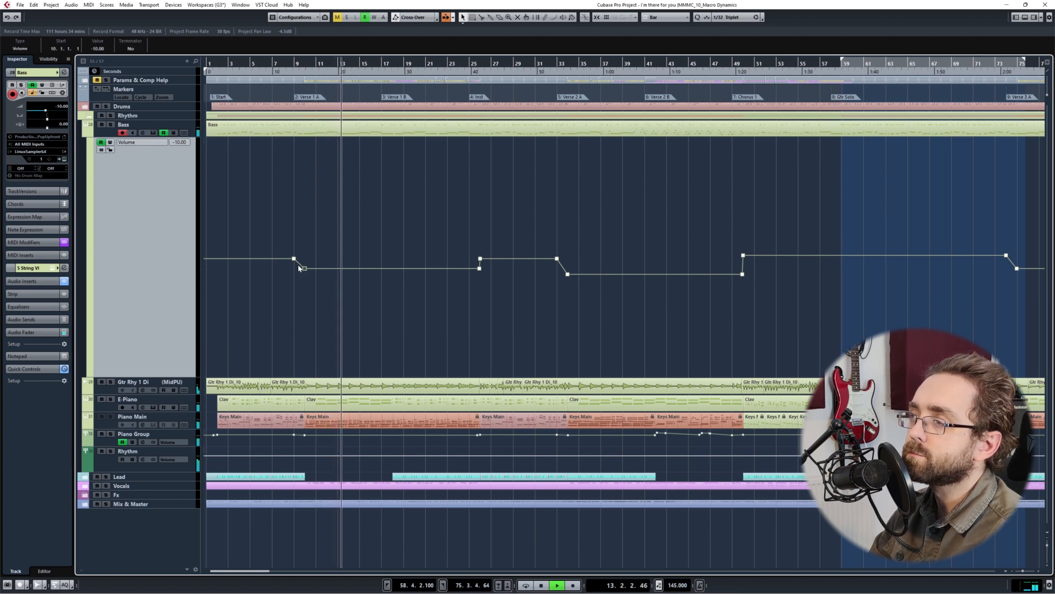
pyautogui.moveTo(290, 244); pyautogui.dragTo(311, 266)
pyautogui.press('space')
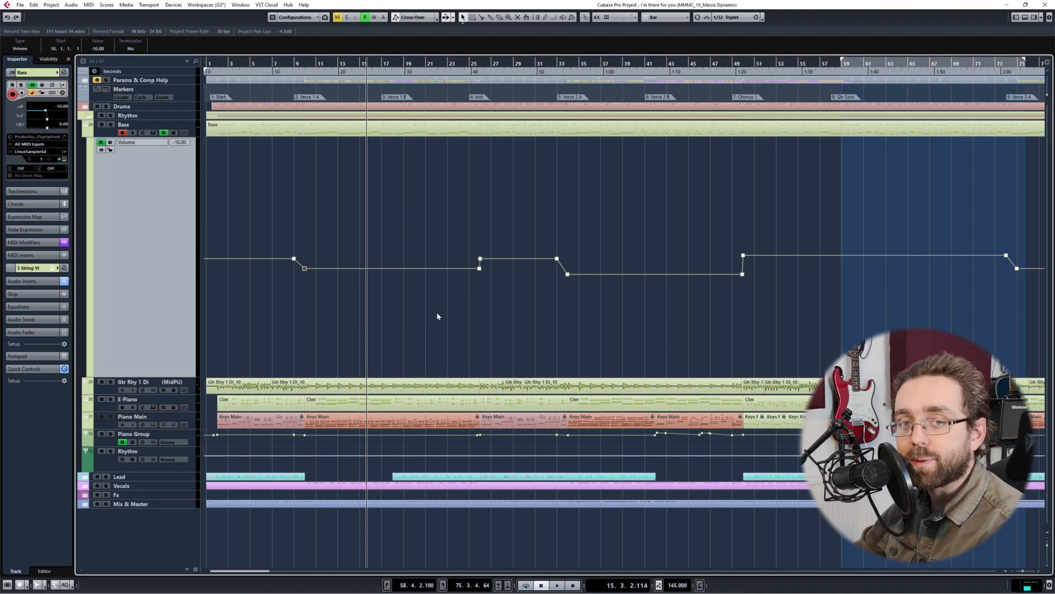
# - Move the playhead to just before bar 22, ahead of the Inst marker, and start playback
pyautogui.scroll(5, 458, 283)
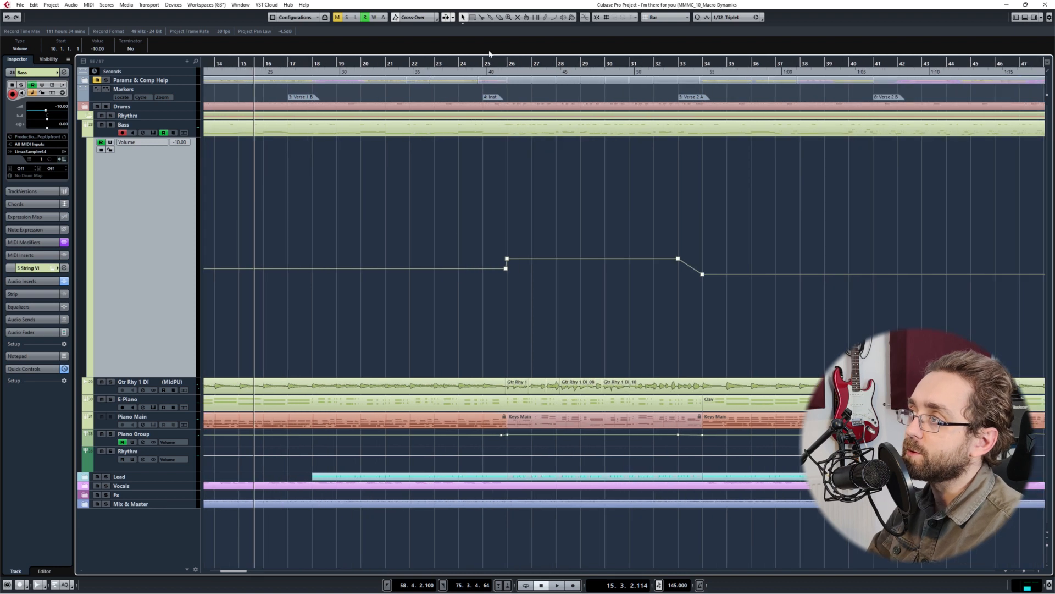
pyautogui.click(484, 62)
pyautogui.click(506, 327)
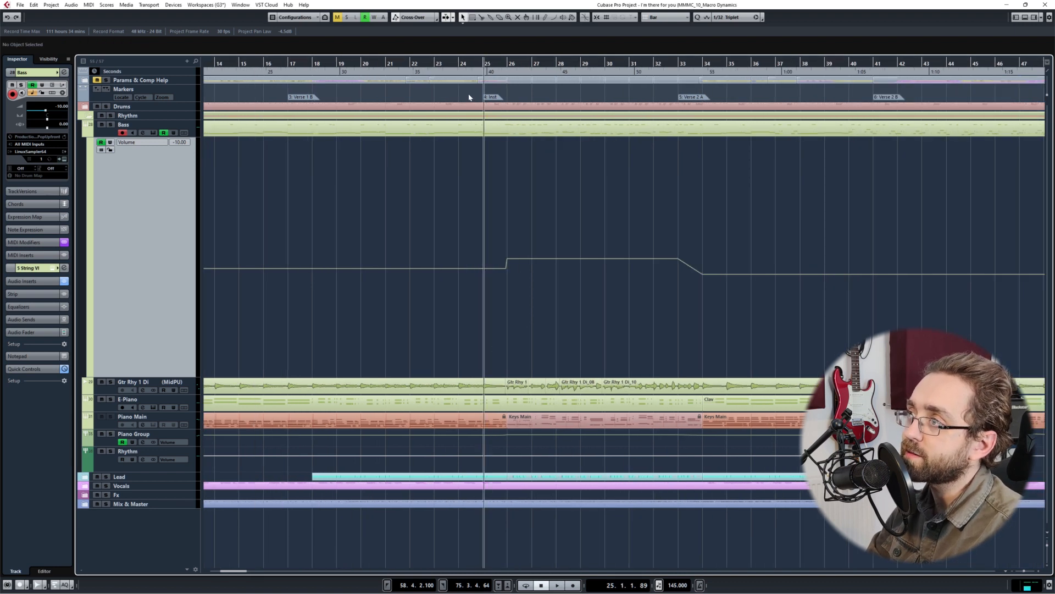
pyautogui.moveTo(465, 66); pyautogui.dragTo(410, 71)
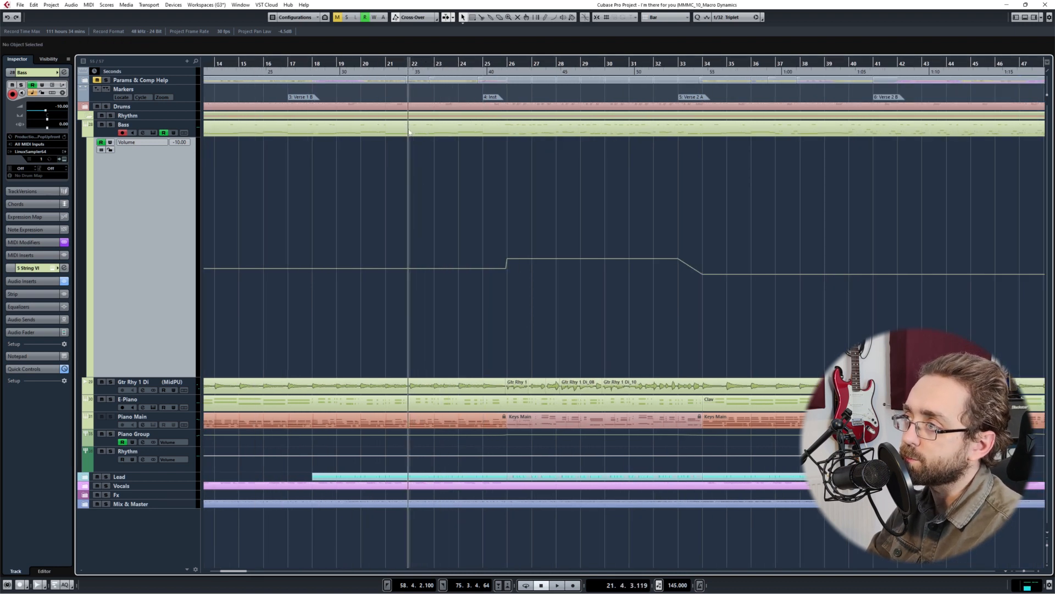
pyautogui.press('space')
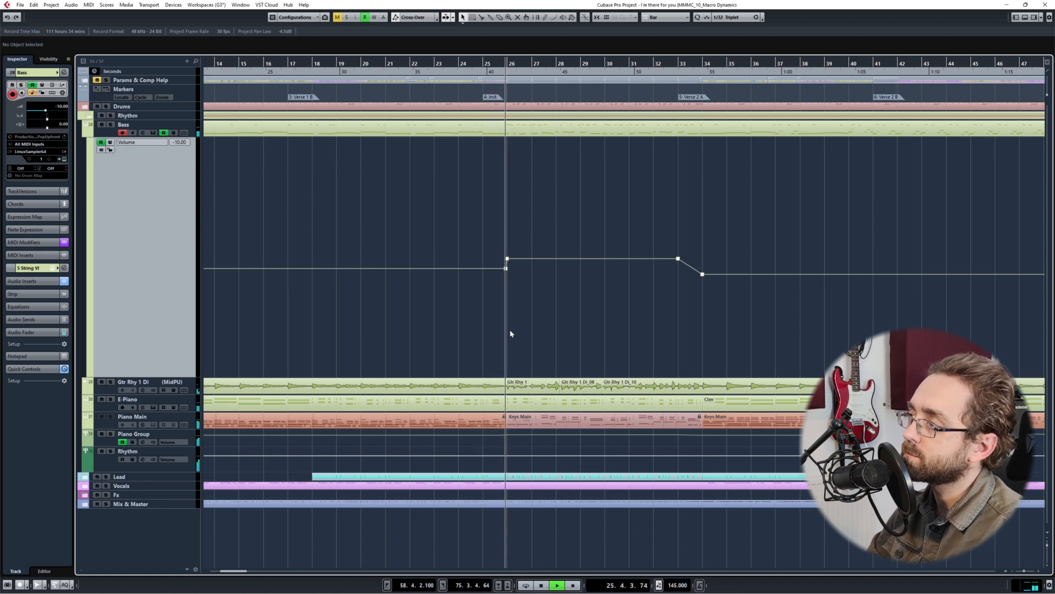
# - Inspect the Bass volume rise at bar 26 by selecting its automation points during playback, and clear the selection
pyautogui.moveTo(492, 306); pyautogui.dragTo(512, 262)
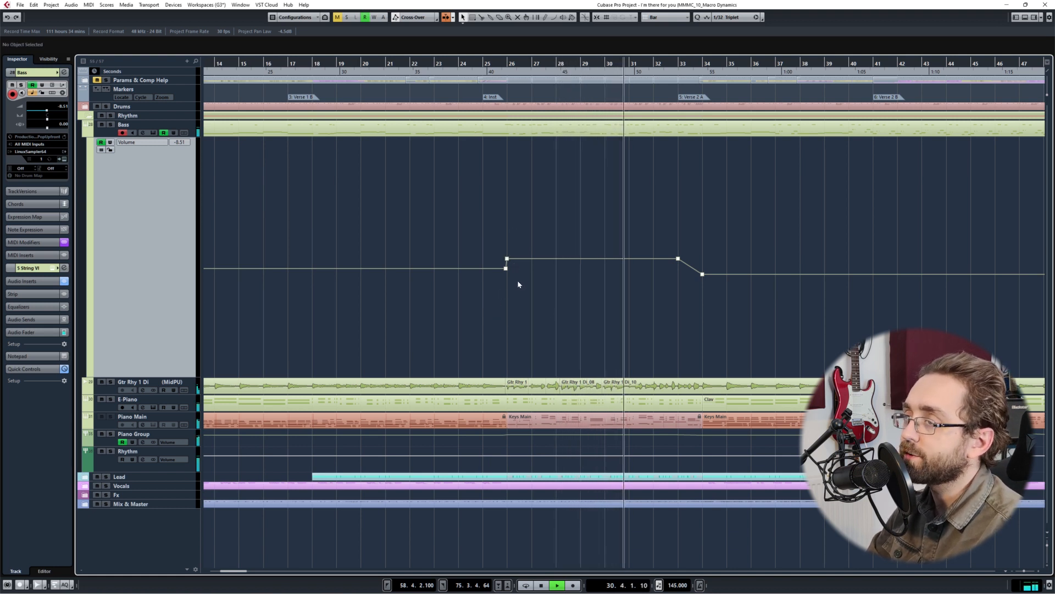
pyautogui.moveTo(525, 305)
pyautogui.mouseDown()
pyautogui.moveTo(495, 270)
pyautogui.moveTo(519, 265)
pyautogui.mouseUp()
pyautogui.click(594, 321)
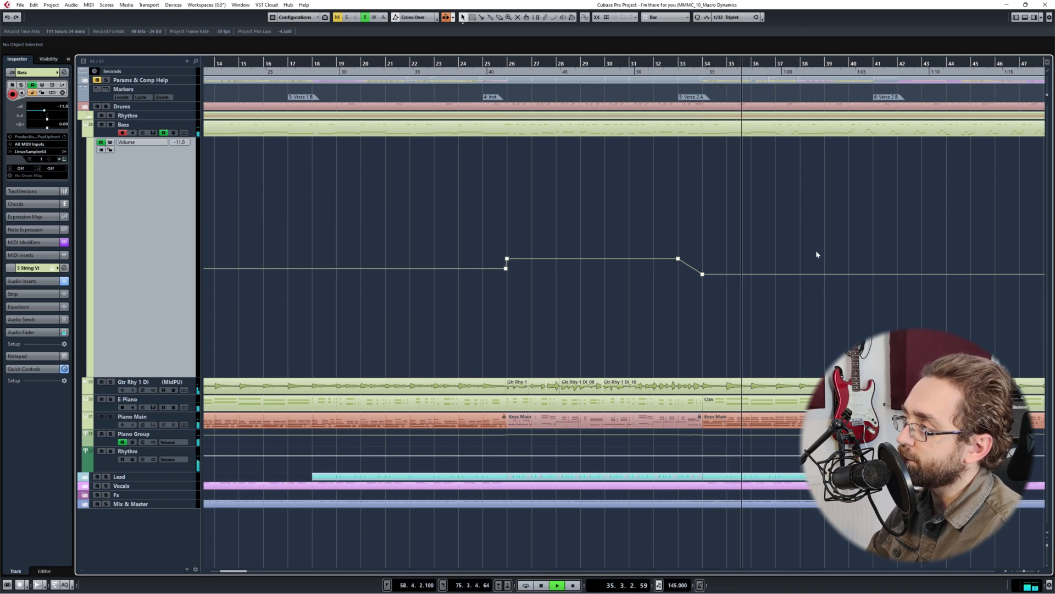
# - Compare the Bass volume changes by selecting the points of the rise at bar 26 and of the Verse 2 A ramp at bars 33 to 34
pyautogui.press('g')
pyautogui.press('g')
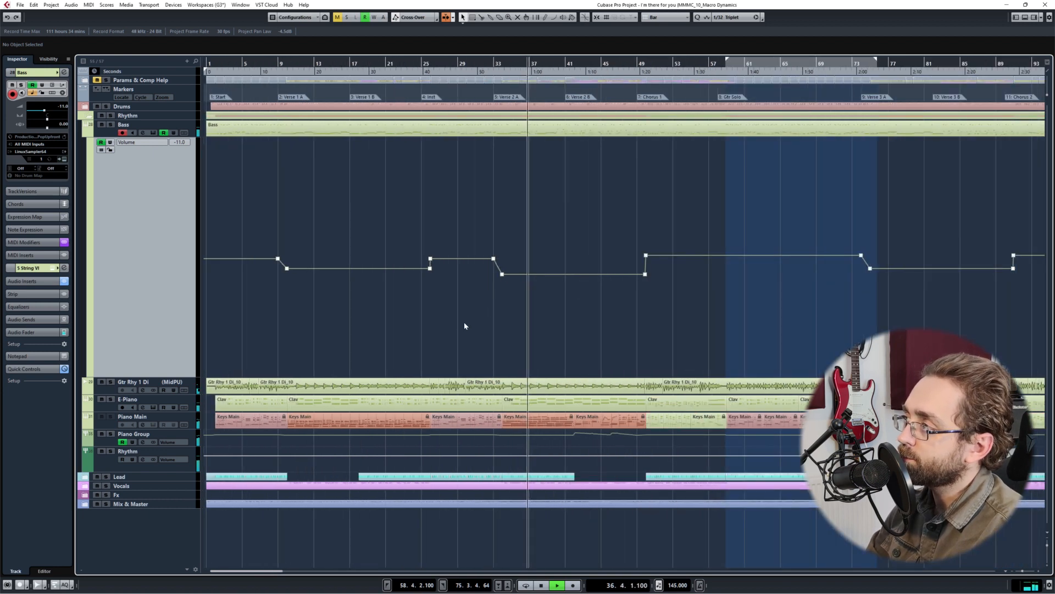
pyautogui.hscroll(1, 512, 325)
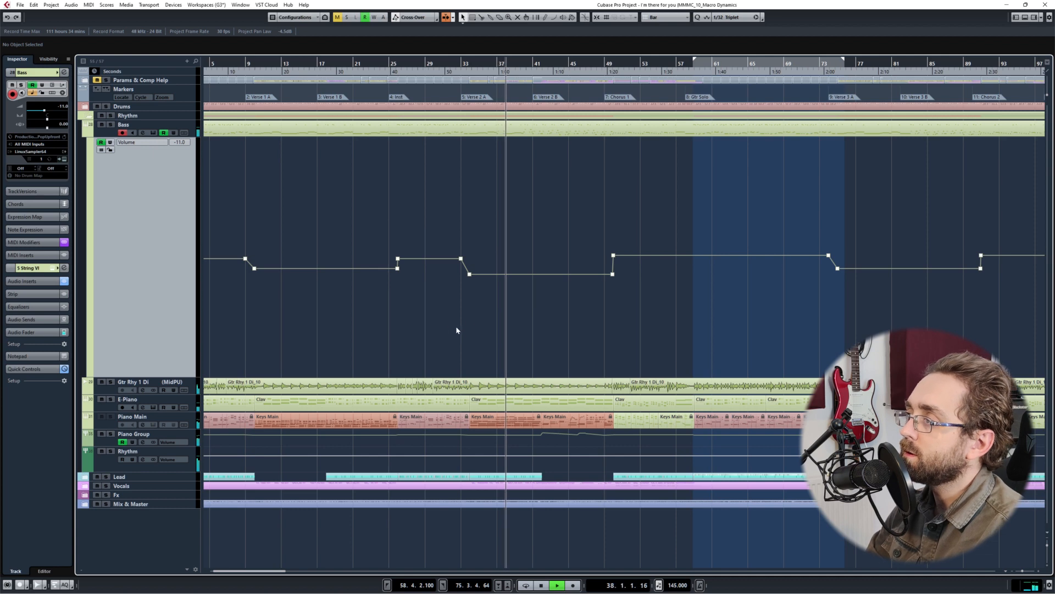
pyautogui.press('h')
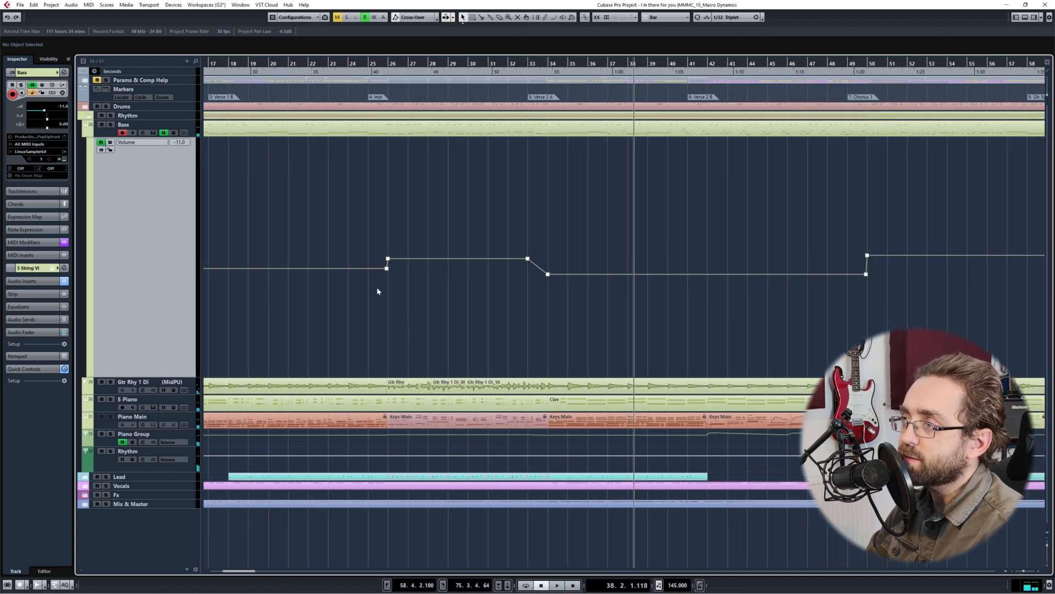
pyautogui.moveTo(393, 265); pyautogui.dragTo(392, 263)
pyautogui.moveTo(508, 238); pyautogui.dragTo(545, 304)
pyautogui.moveTo(401, 244); pyautogui.dragTo(378, 279)
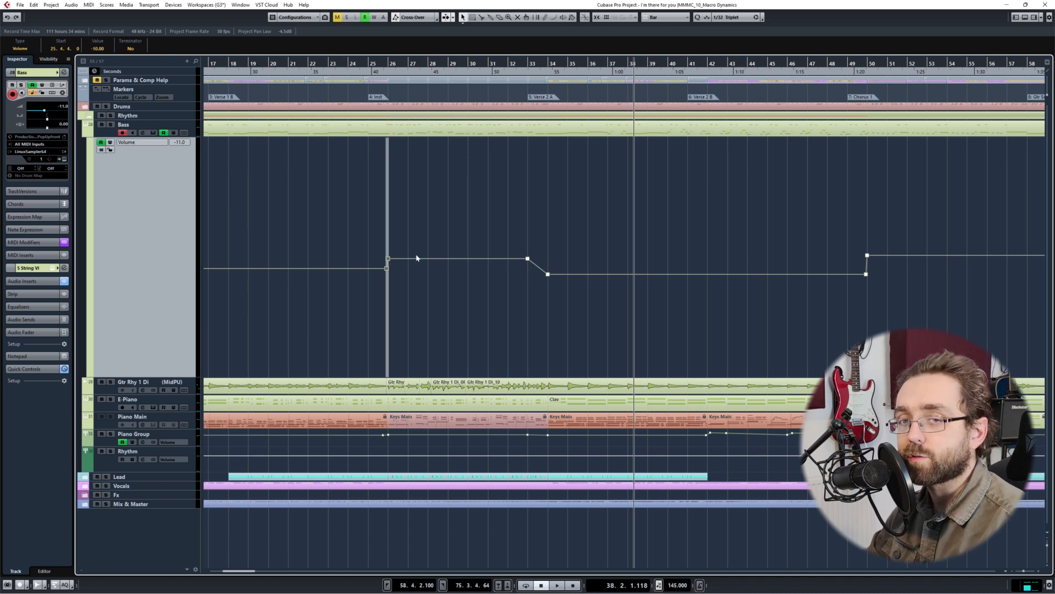
pyautogui.moveTo(522, 227); pyautogui.dragTo(596, 289)
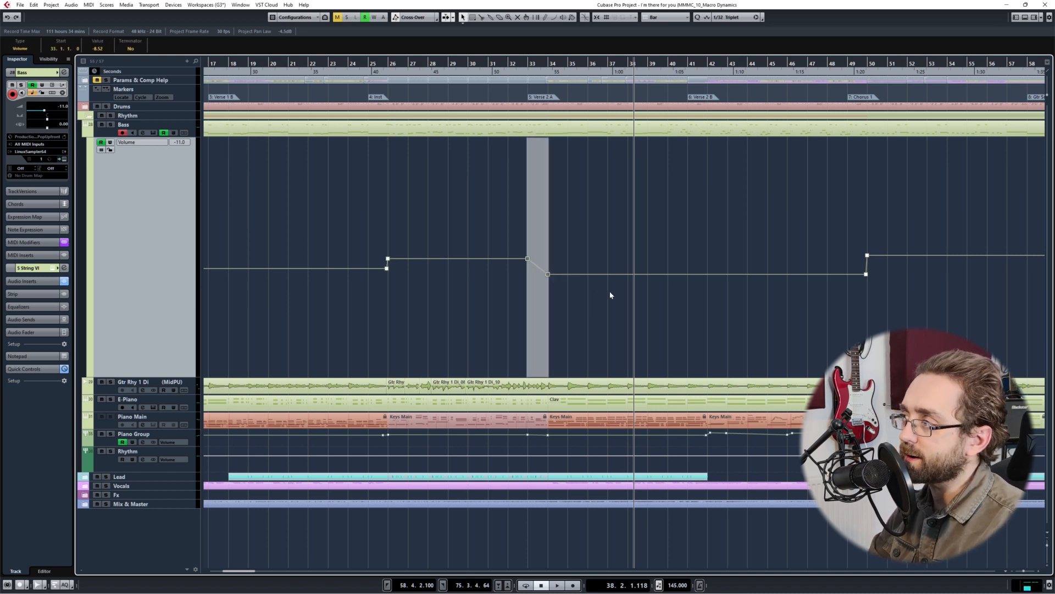
# - Review the Bass volume automation from Chorus 1 through Chorus 2 and clear the point selection
pyautogui.hscroll(5, 740, 334)
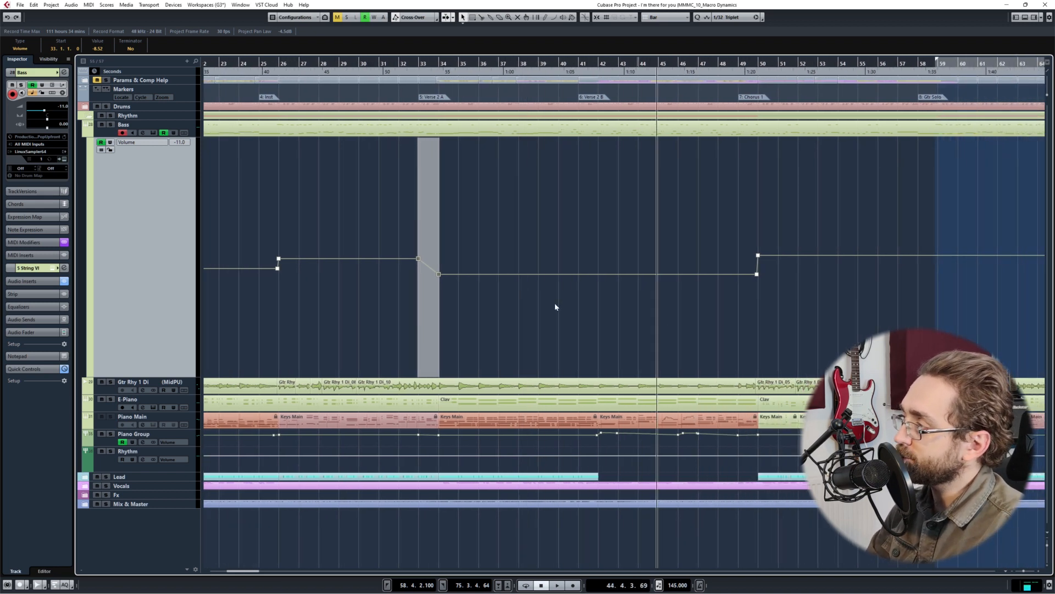
pyautogui.scroll(-5, 557, 305)
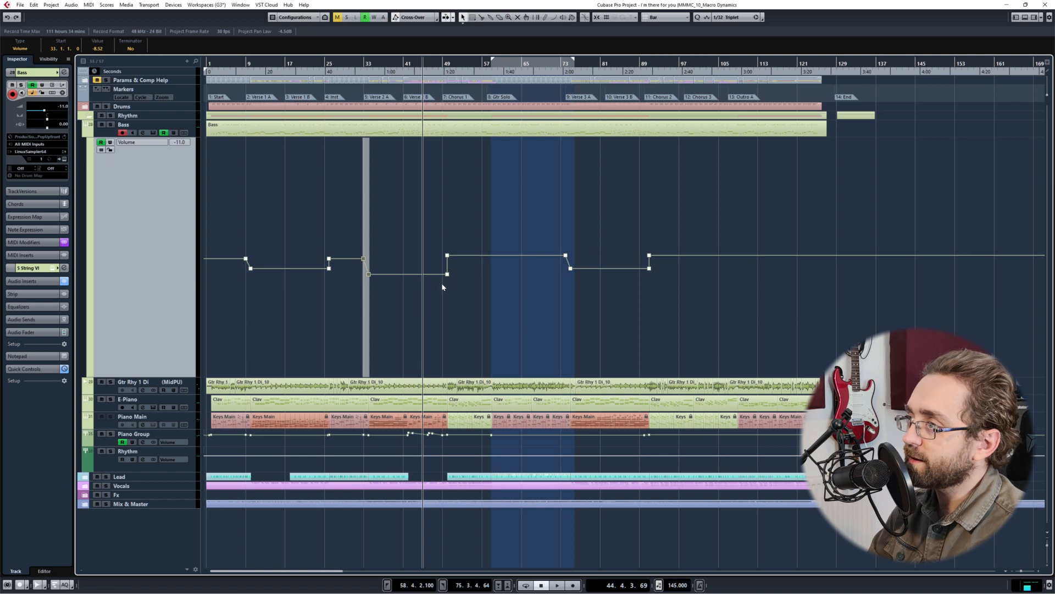
pyautogui.scroll(3, 442, 284)
pyautogui.click(642, 276)
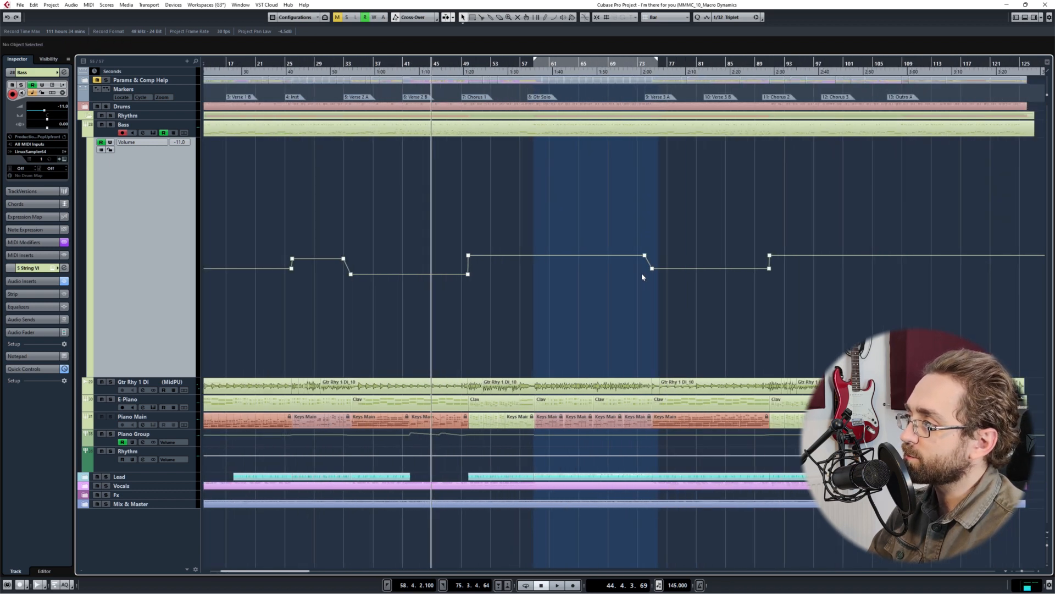
# - Examine the Bass volume changes at Verse 3 A and Chorus 2 by selecting their automation points
pyautogui.moveTo(631, 240); pyautogui.dragTo(664, 270)
pyautogui.moveTo(761, 283); pyautogui.dragTo(793, 246)
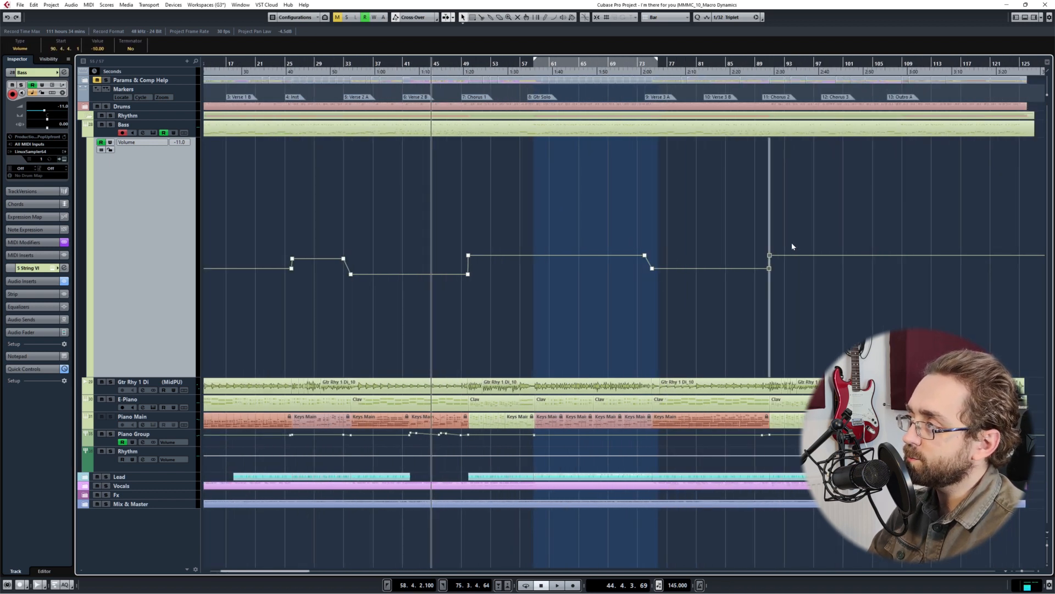
# - Move the playhead to bar 46, select the Bass volume point at the start of Chorus 1, and clear the selection
pyautogui.scroll(8, 466, 313)
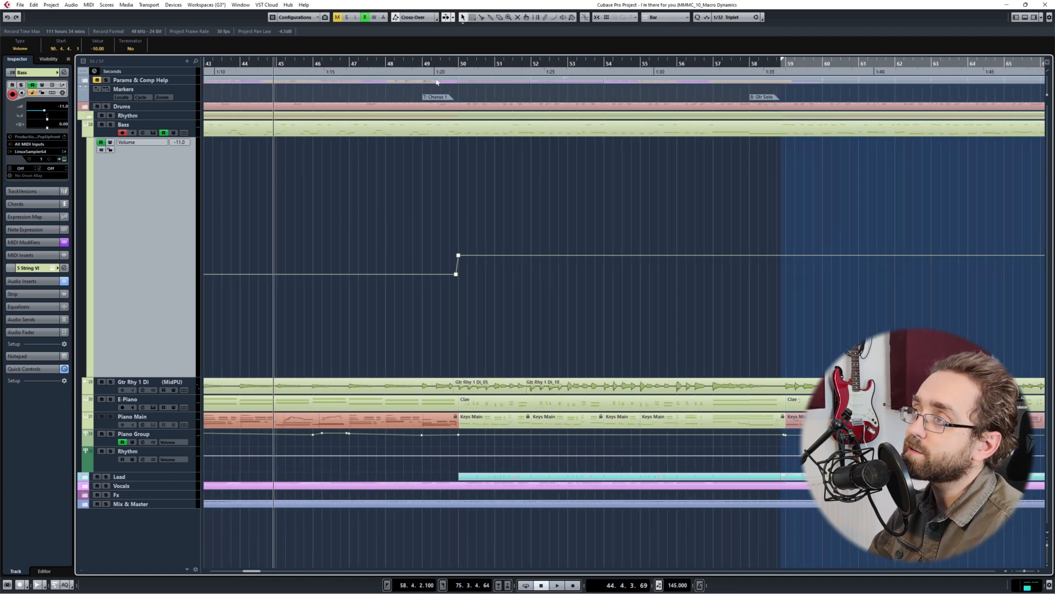
pyautogui.moveTo(379, 61); pyautogui.dragTo(316, 70)
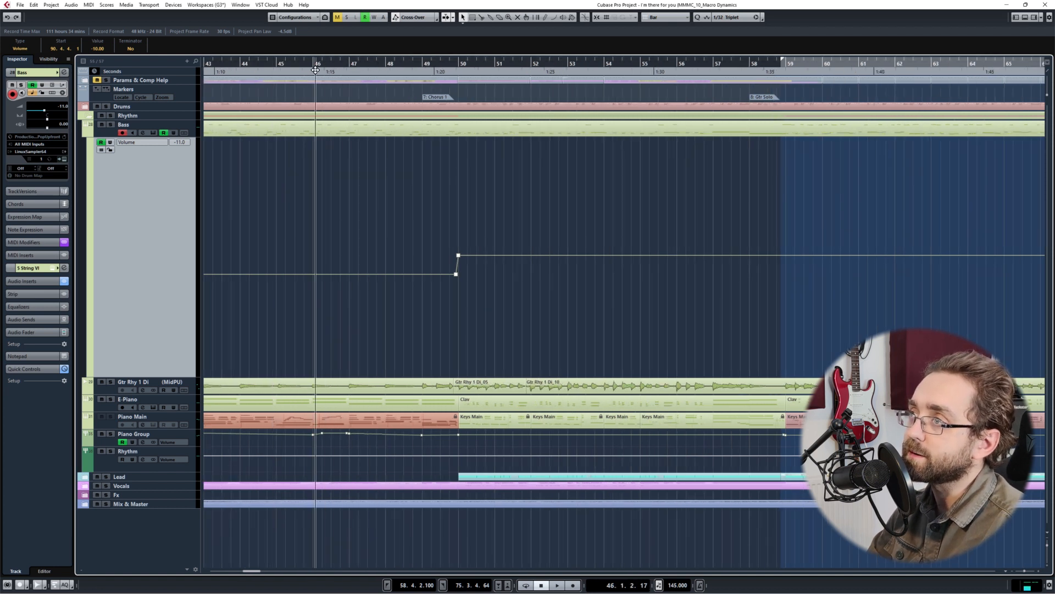
pyautogui.moveTo(426, 288); pyautogui.dragTo(495, 270)
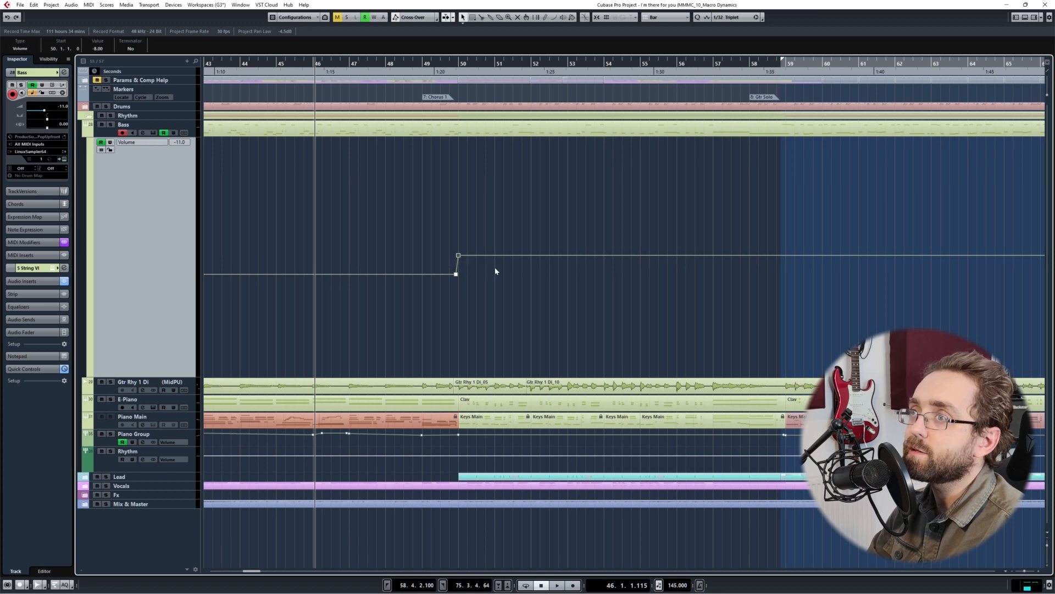
pyautogui.click(467, 309)
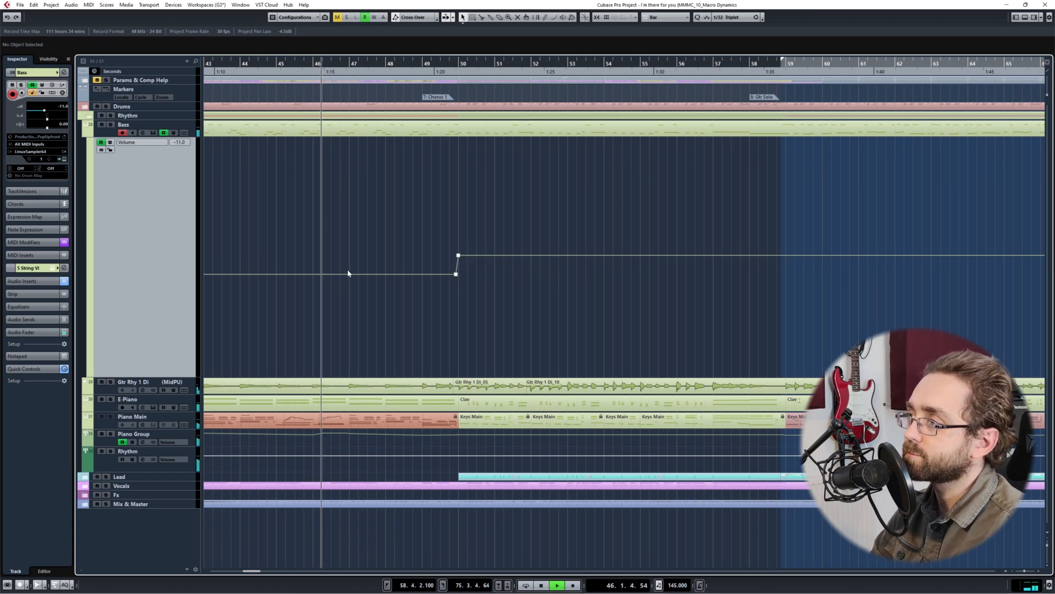
# - Play the transition from bar 46 into Chorus 1 twice to hear the Bass volume change, and stop playback
pyautogui.press('g')
pyautogui.press('g')
pyautogui.press('g')
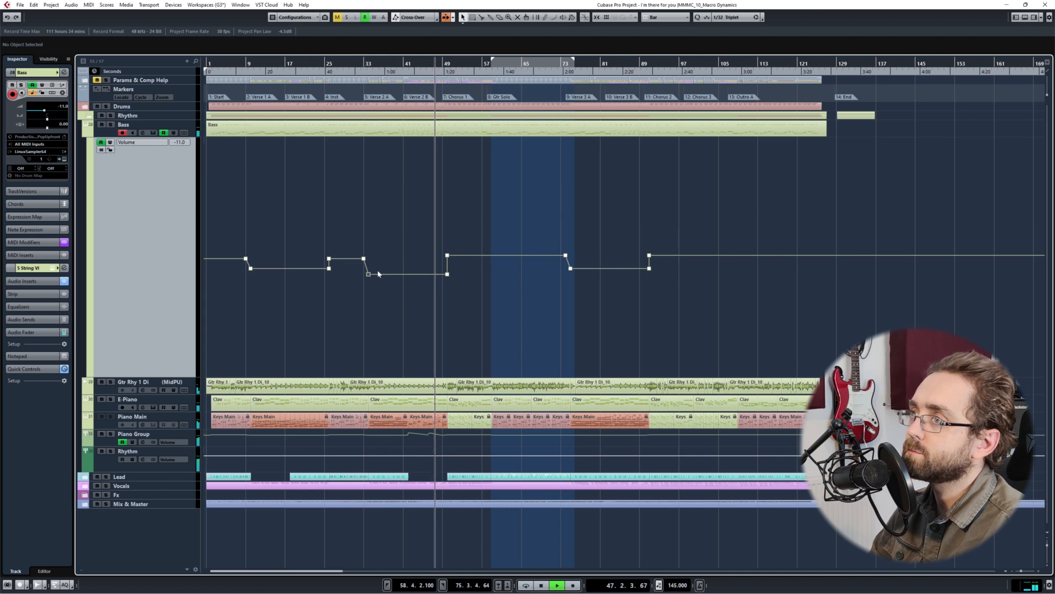
pyautogui.scroll(4, 435, 317)
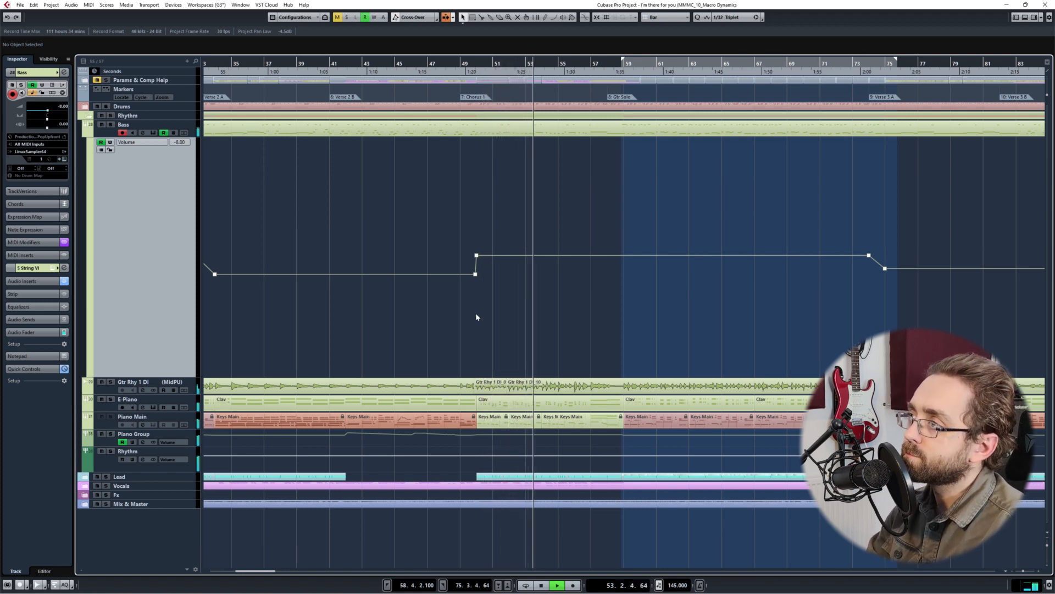
pyautogui.press('space')
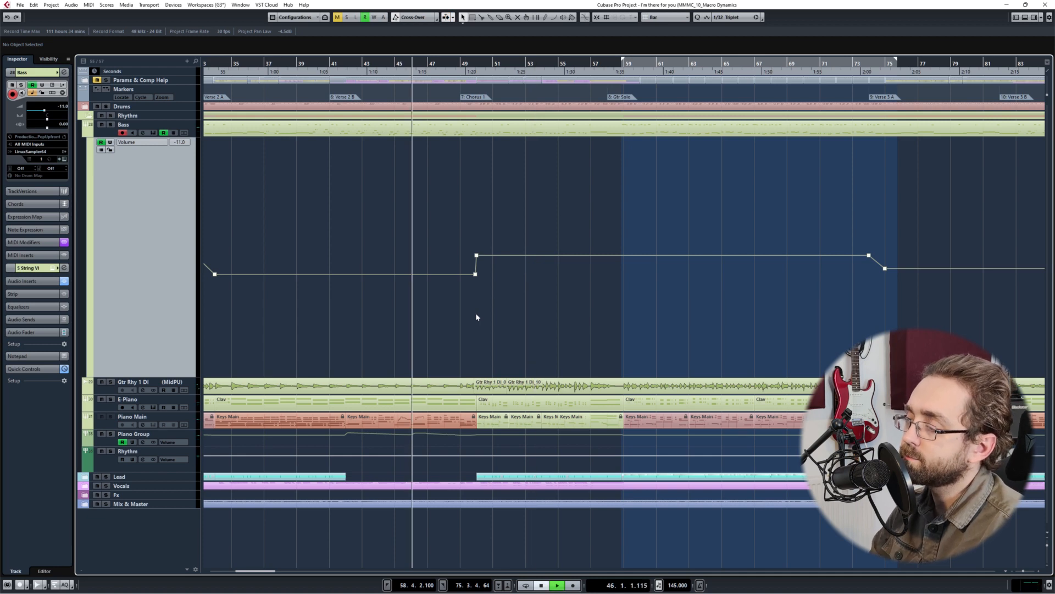
pyautogui.press('space')
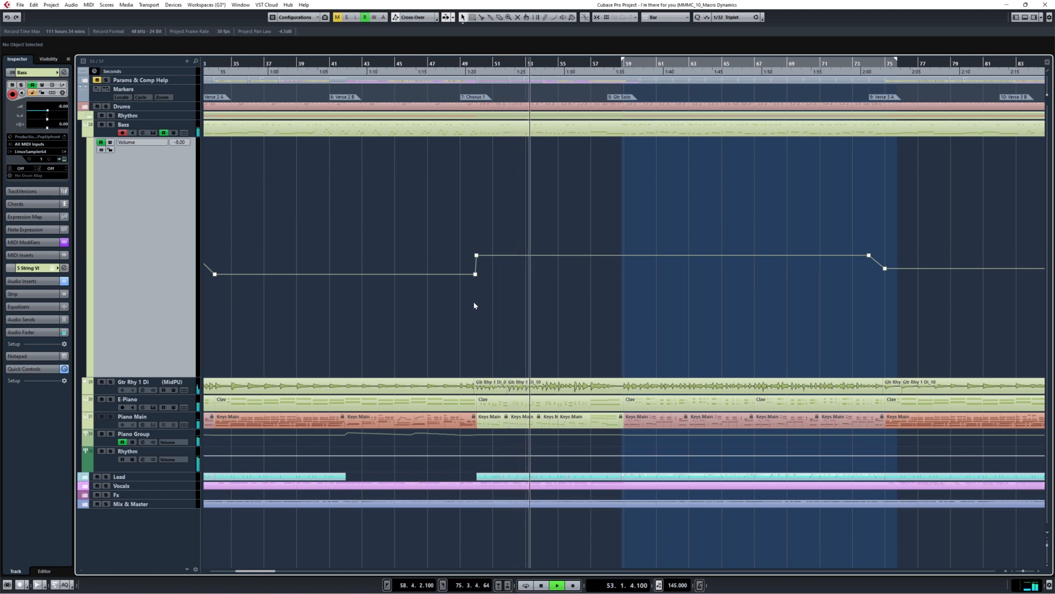
pyautogui.press('space')
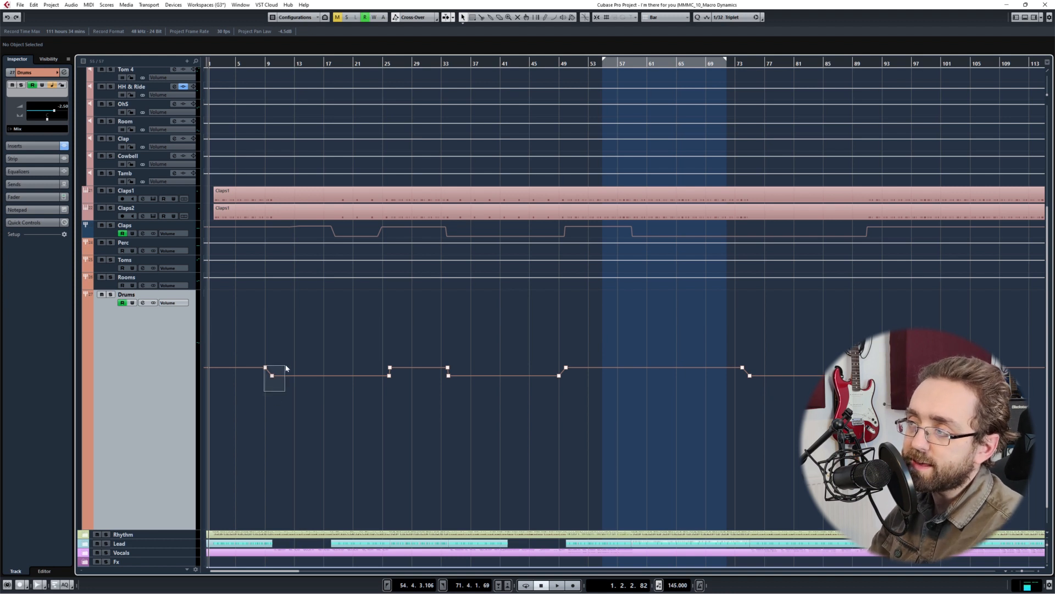
# - Examine the Drums group volume change at bars 9 to 10 by selecting its automation points
pyautogui.moveTo(285, 366); pyautogui.dragTo(286, 365)
pyautogui.click(246, 399)
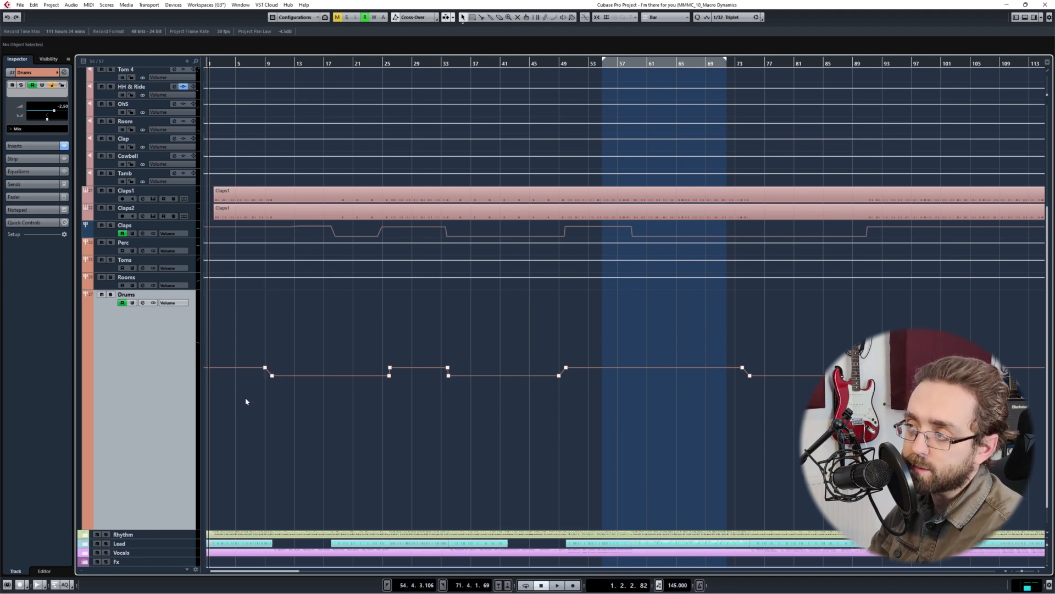
pyautogui.click(267, 370)
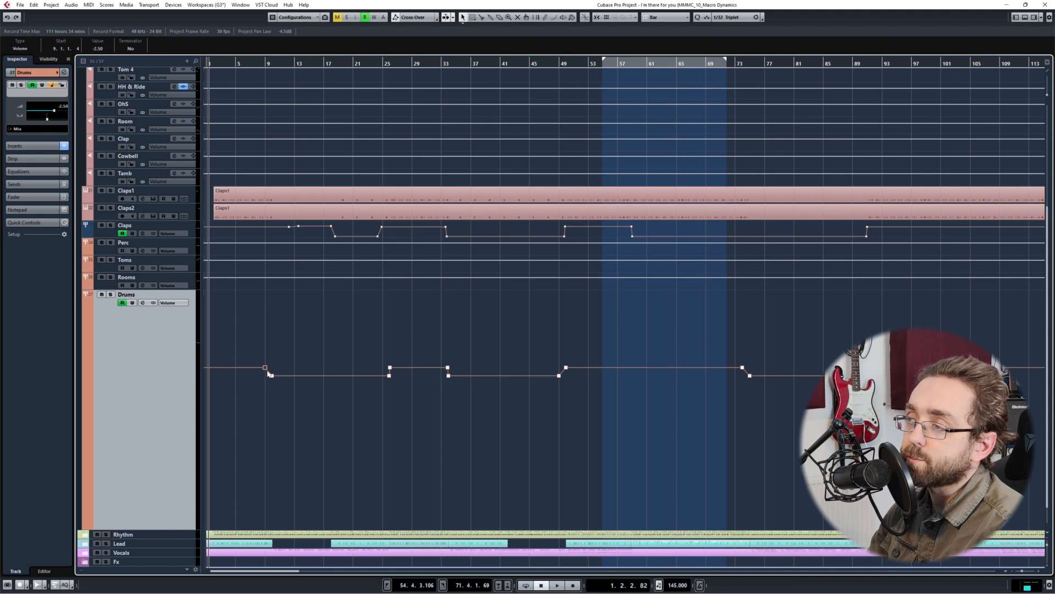
pyautogui.click(270, 374)
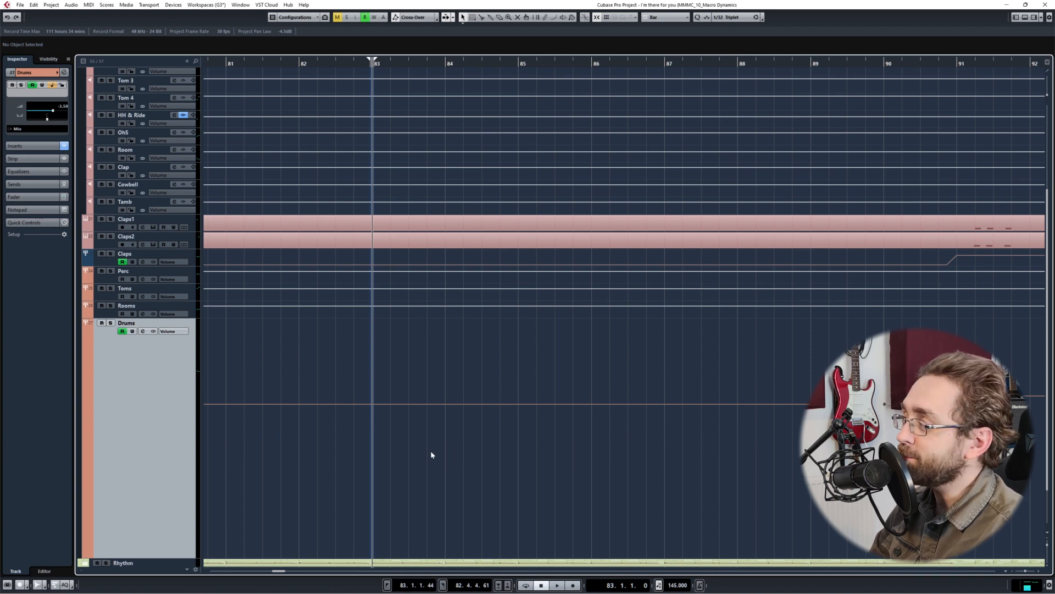
# - Examine the Drums group volume ramp from bar 90 by selecting its points, clear the selection, and start playback from bar 83
pyautogui.moveTo(789, 488); pyautogui.dragTo(643, 494)
pyautogui.scroll(-2, 764, 491)
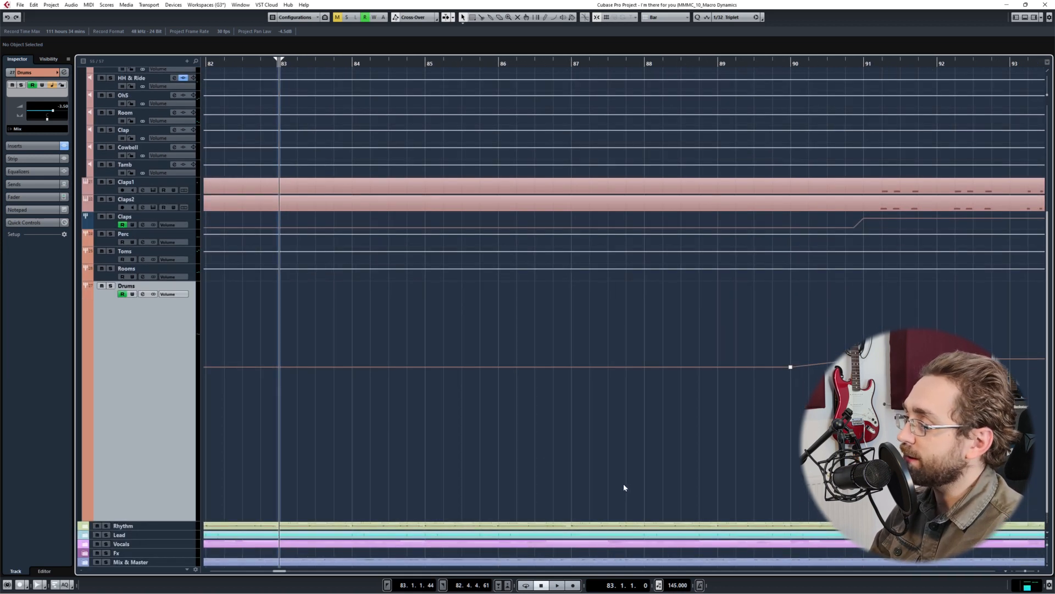
pyautogui.moveTo(476, 444); pyautogui.dragTo(480, 446)
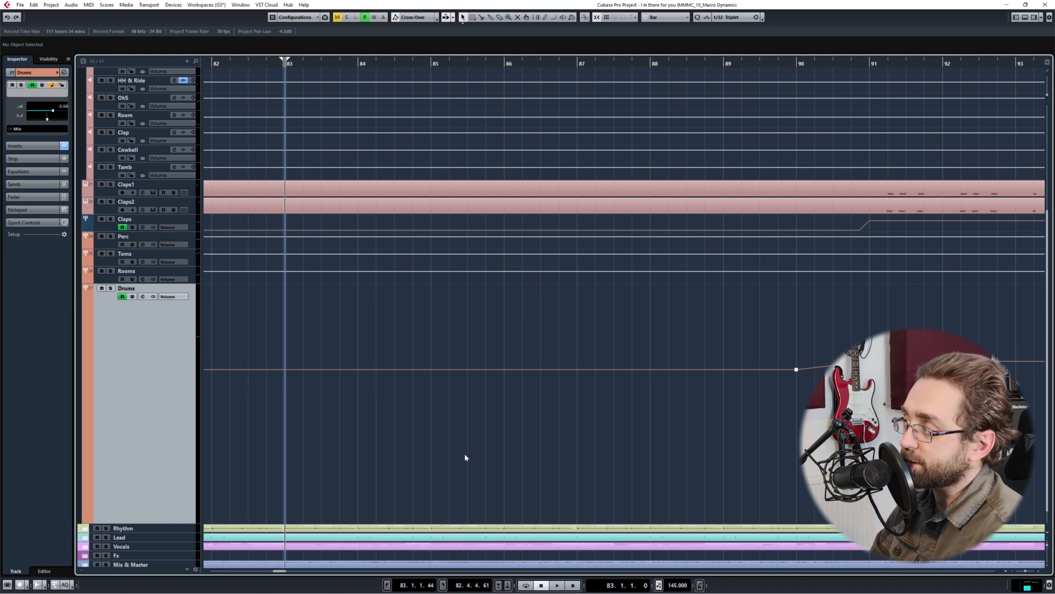
pyautogui.moveTo(752, 407); pyautogui.dragTo(815, 342)
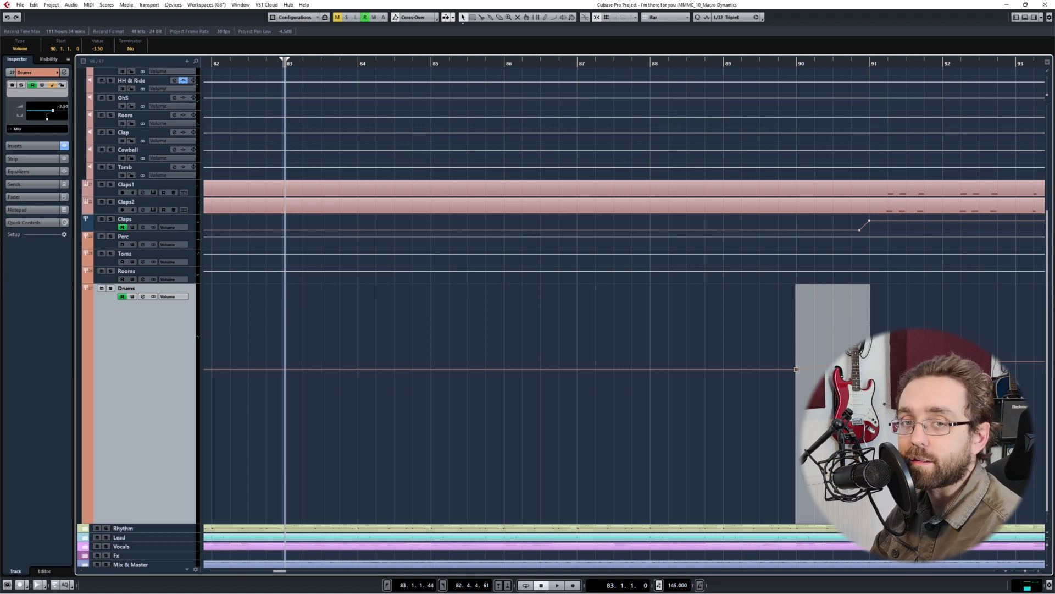
pyautogui.click(632, 456)
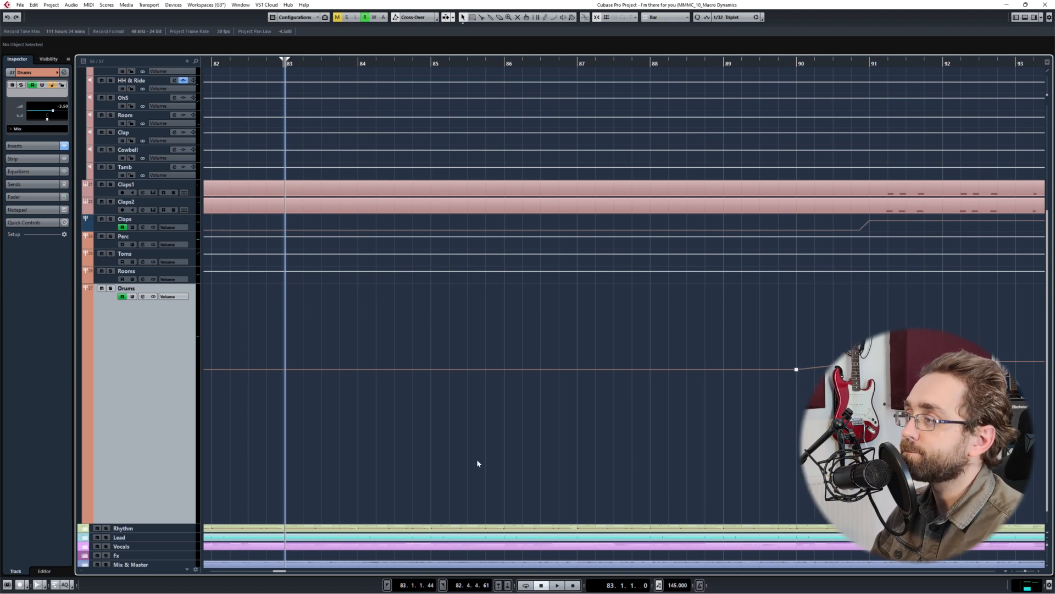
pyautogui.press('space')
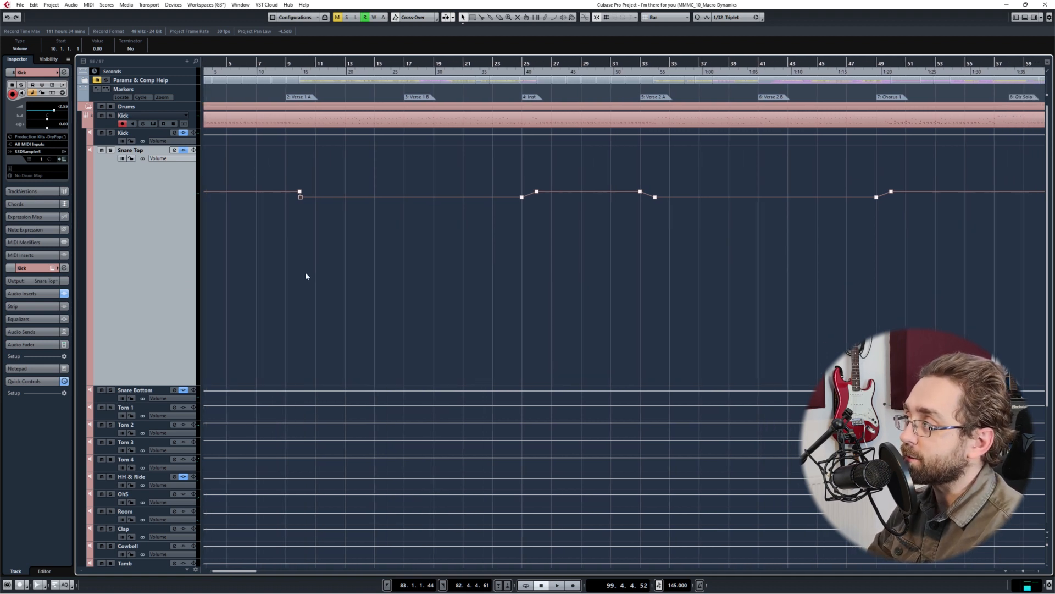
# - Compare the Snare Top volume changes by selecting the points of the bar 25 to 26 ramp and of the Verse 1 A drop
pyautogui.moveTo(523, 225); pyautogui.dragTo(610, 177)
pyautogui.hscroll(1, 572, 243)
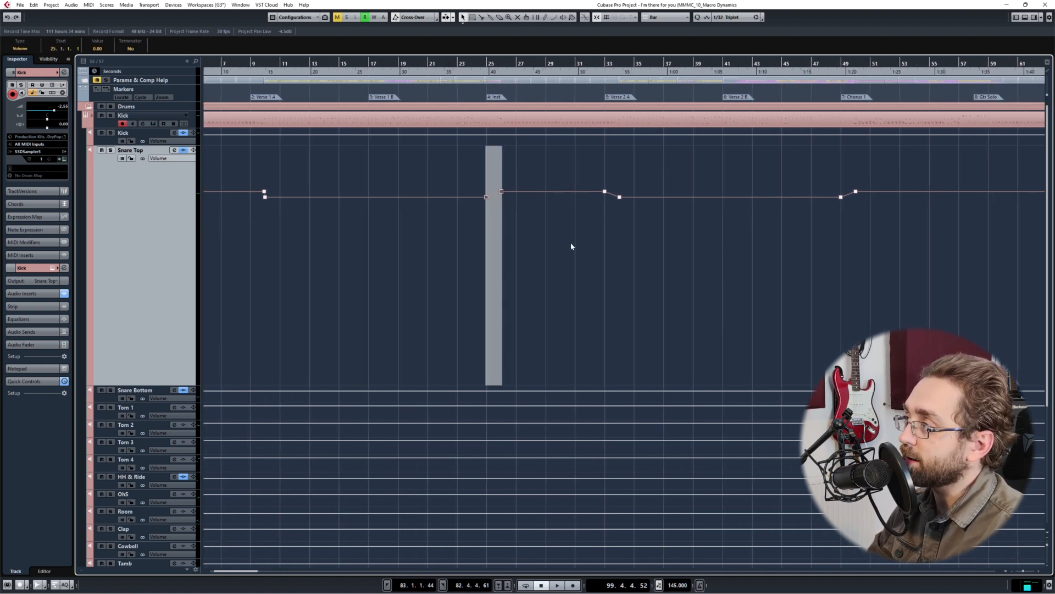
pyautogui.hscroll(-1, 580, 280)
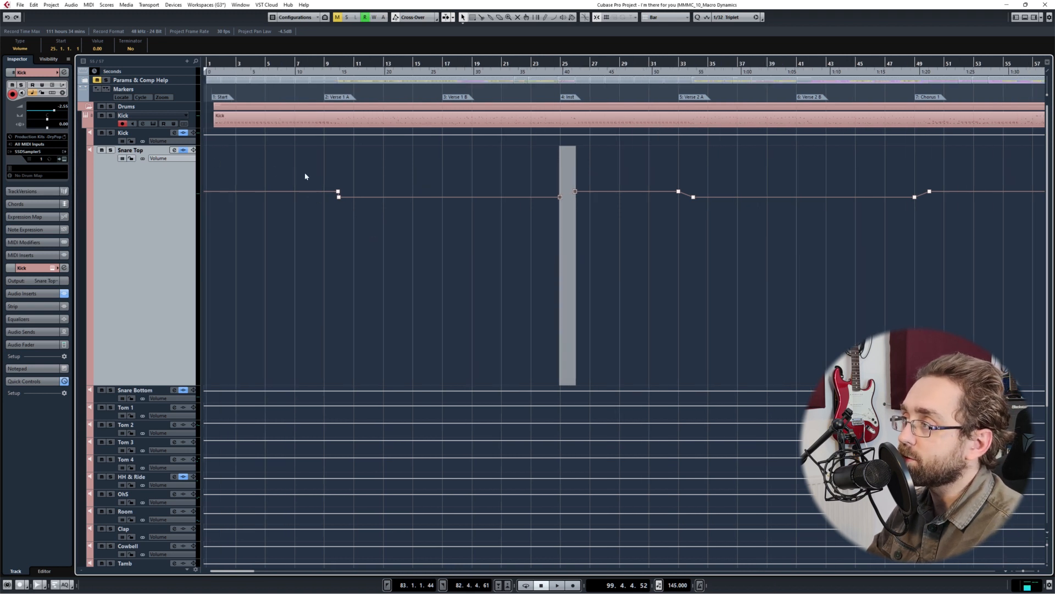
pyautogui.click(338, 192)
# - Examine the Snare Top volume of the Inst section by selecting its points at bars 26 and 33, and clear the selection
pyautogui.hscroll(3, 238, 249)
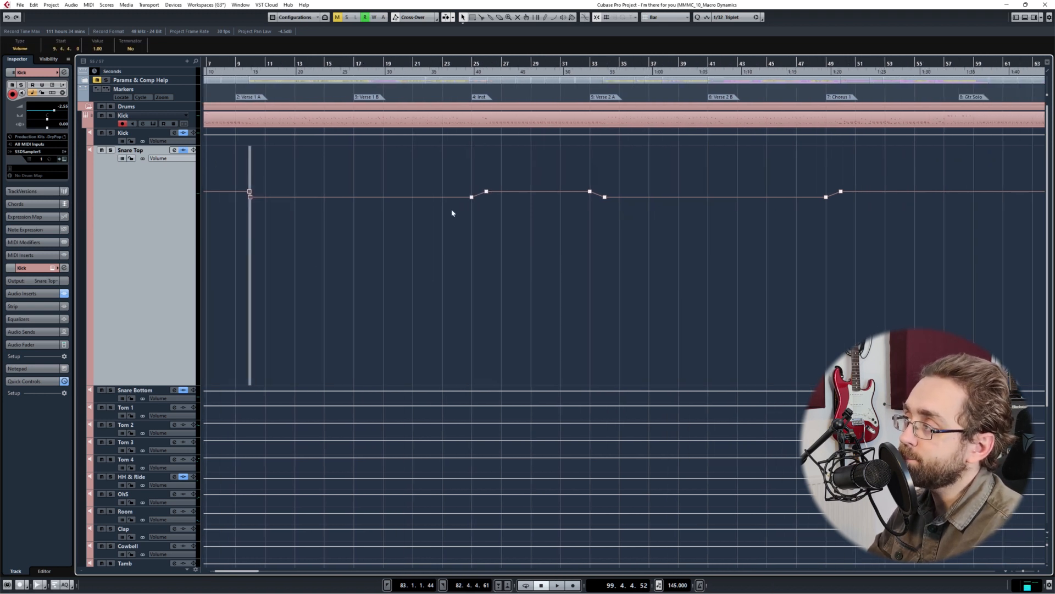
pyautogui.hscroll(3, 398, 172)
pyautogui.moveTo(398, 171); pyautogui.dragTo(523, 215)
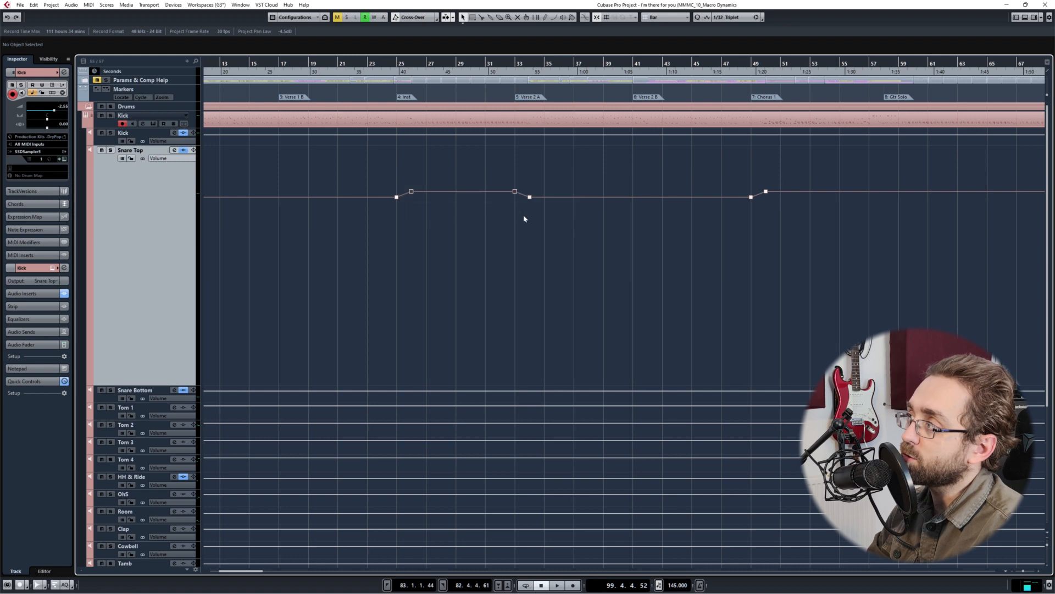
pyautogui.hscroll(7, 437, 271)
pyautogui.hscroll(5, 437, 271)
pyautogui.hscroll(-7, 537, 292)
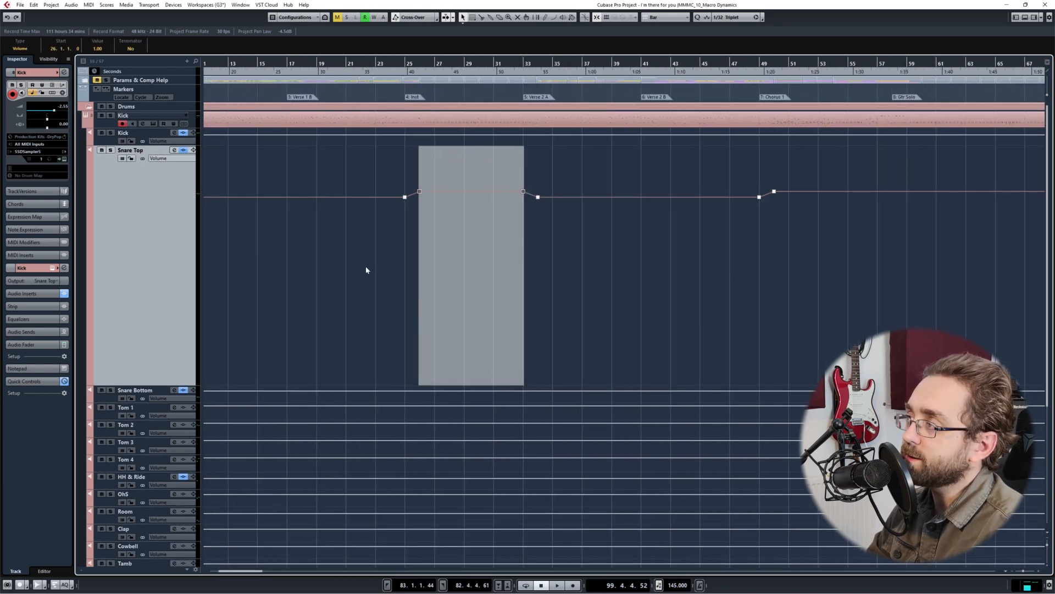
pyautogui.click(308, 288)
pyautogui.hscroll(-6, 365, 309)
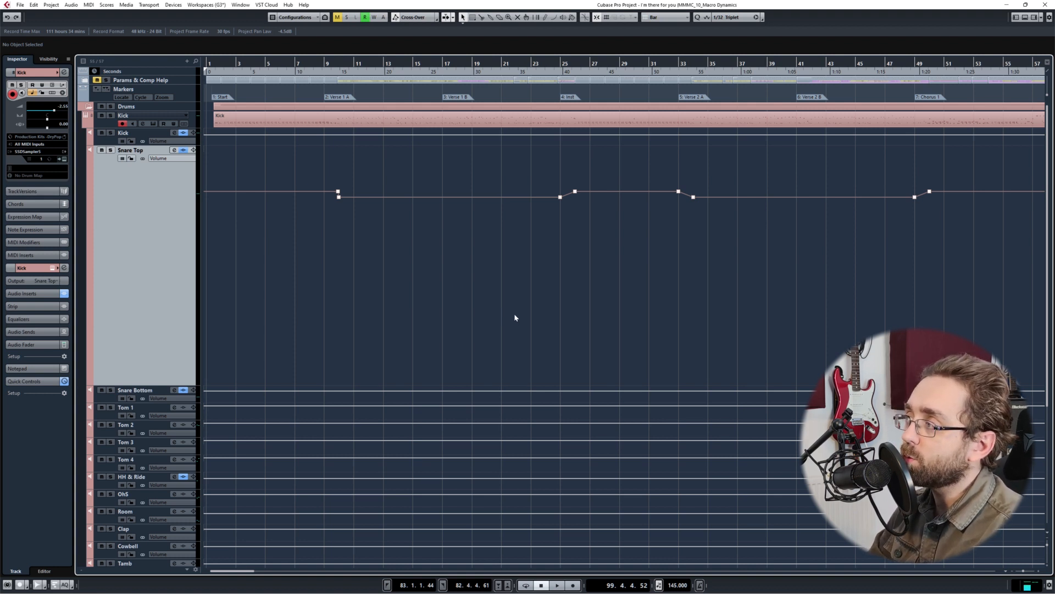
# - Play the song from bar 83 through Chorus 2 to hear the Snare Top volume change, and stop playback
pyautogui.scroll(-5, 513, 302)
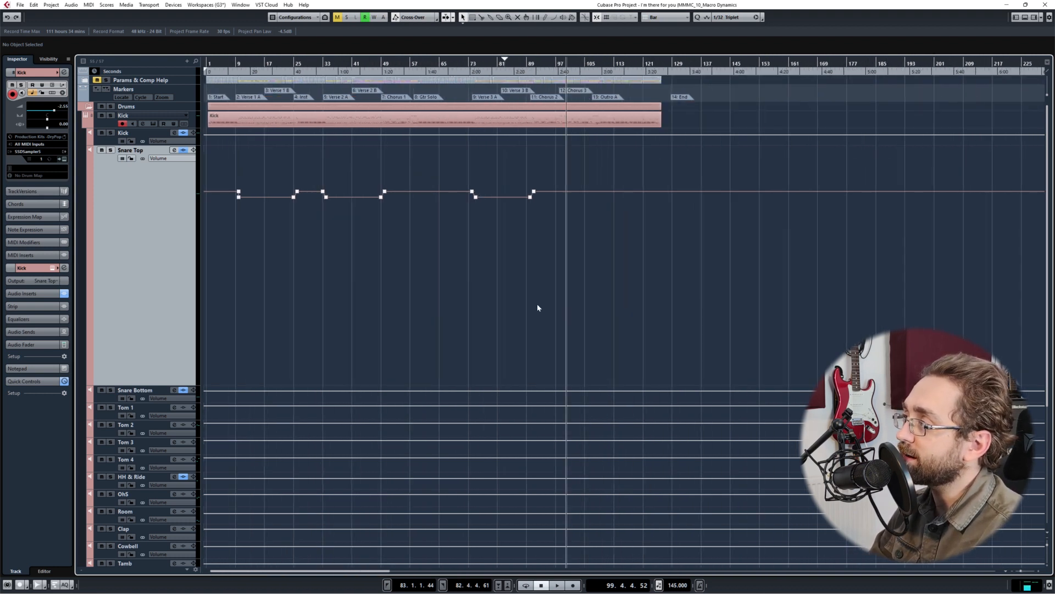
pyautogui.scroll(6, 532, 289)
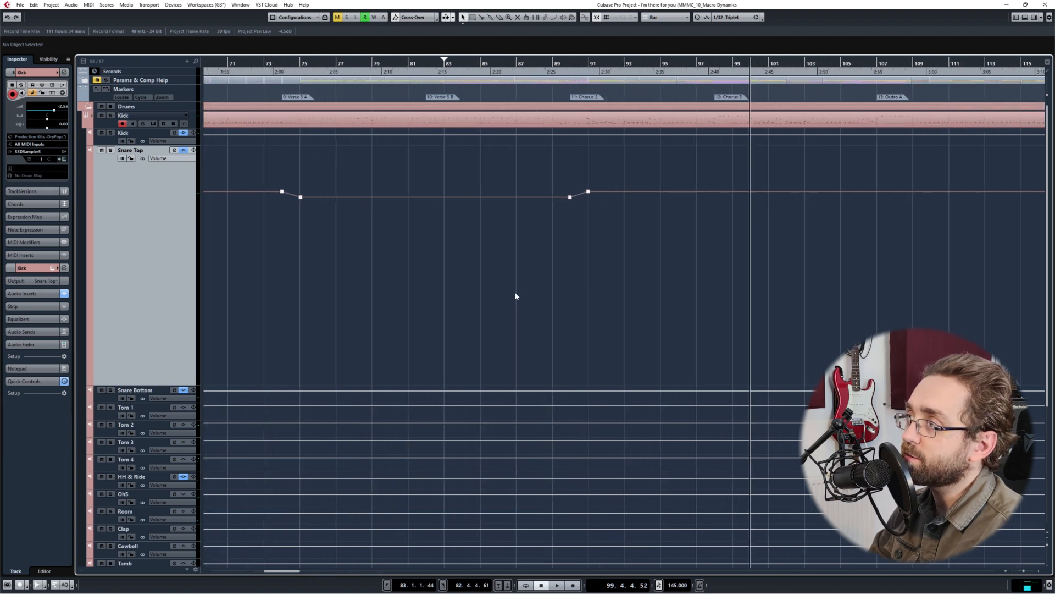
pyautogui.press('space')
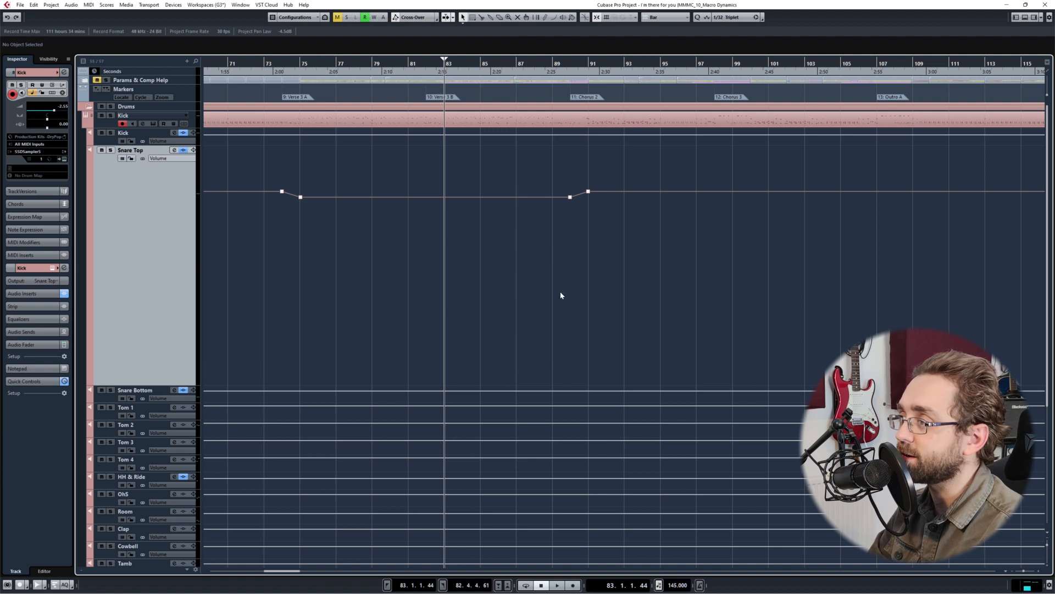
pyautogui.press('space')
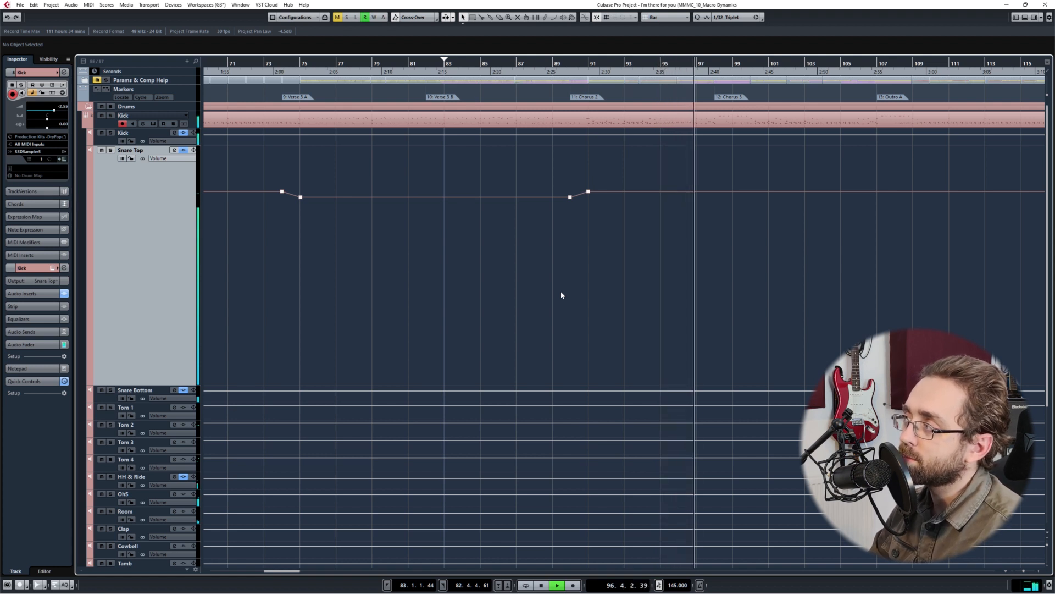
pyautogui.press('space')
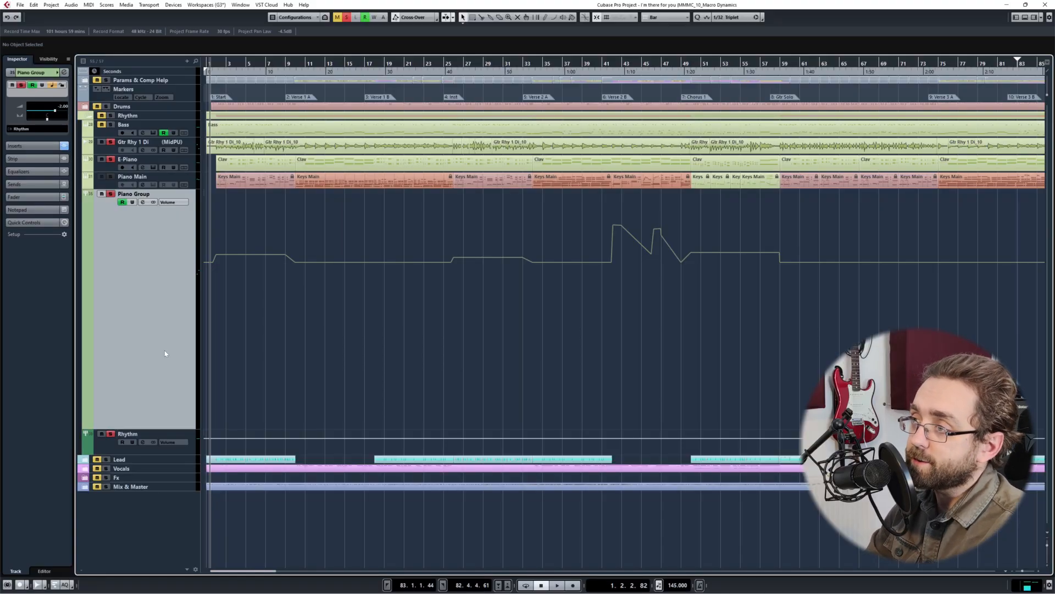
# - Examine the Piano Group volume by selecting the intro points at bars 1 to 9 and the Verse 2 B points, and clear the selection
pyautogui.scroll(-4, 592, 344)
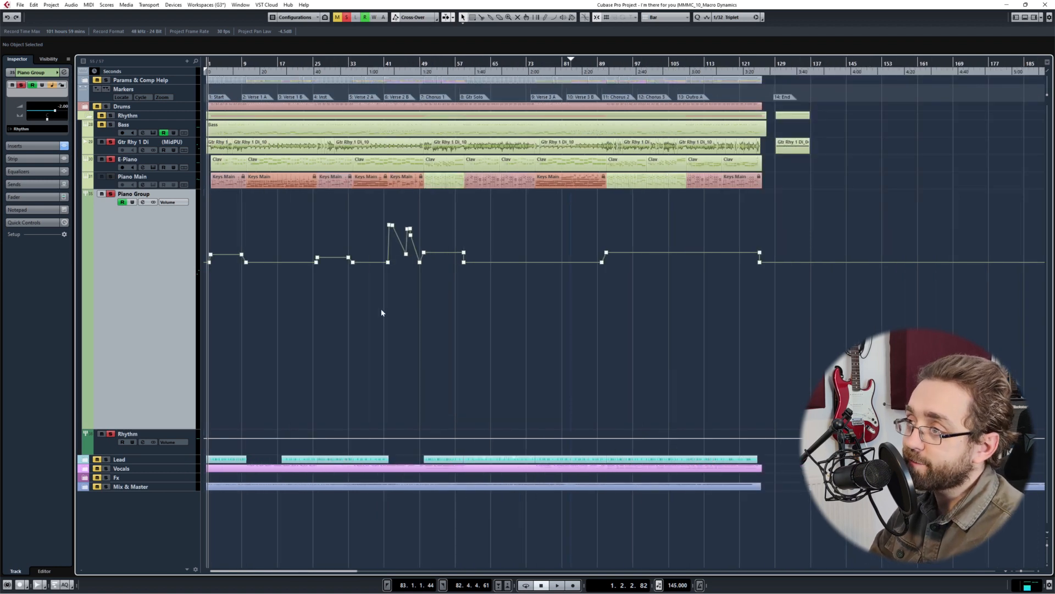
pyautogui.moveTo(271, 238); pyautogui.dragTo(207, 283)
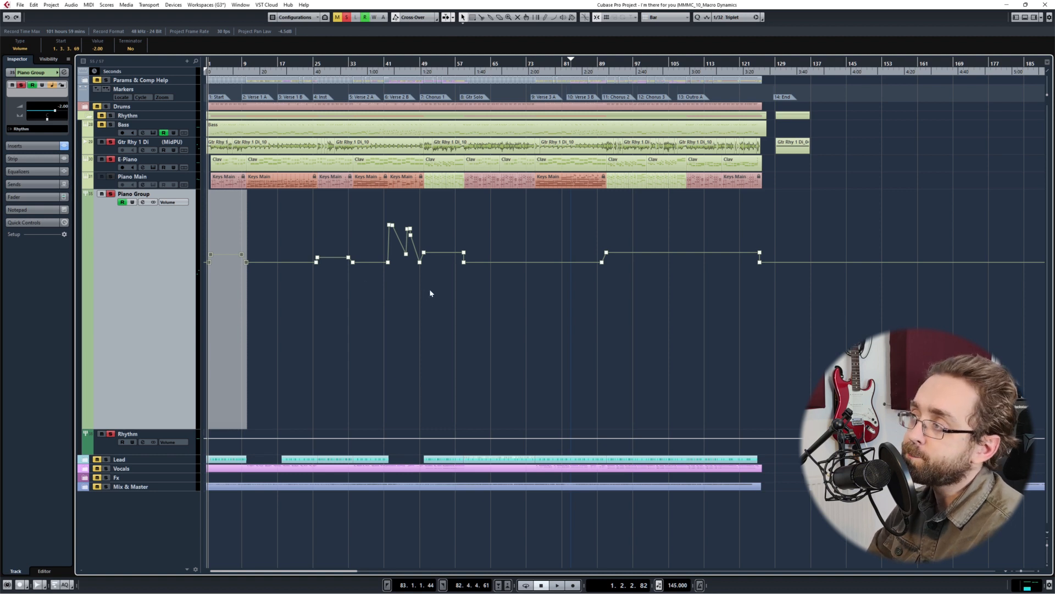
pyautogui.moveTo(373, 293); pyautogui.dragTo(422, 221)
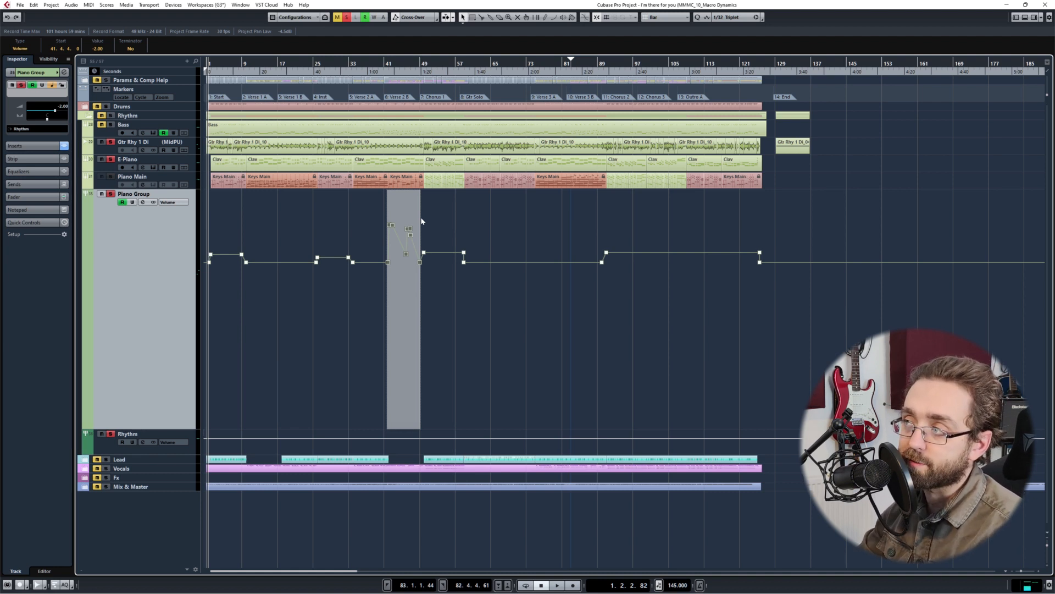
pyautogui.moveTo(339, 336); pyautogui.dragTo(317, 347)
# - Review the Piano Group volume by selecting the points of the intro, Inst, Chorus 2 to Outro, and Verse 2 B sections, and clear the selection
pyautogui.scroll(3, 243, 331)
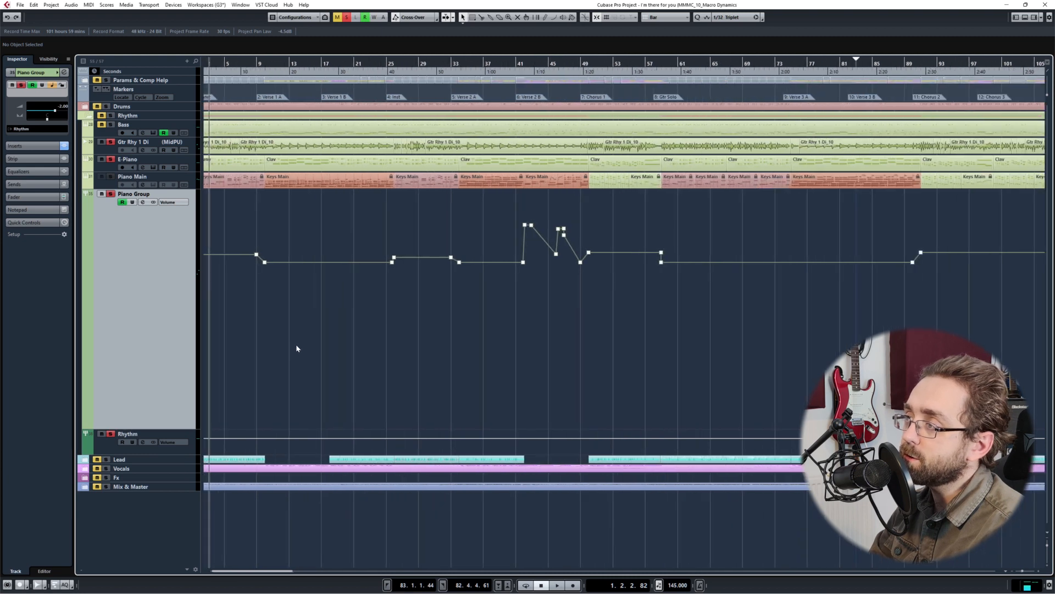
pyautogui.hscroll(-1, 297, 343)
pyautogui.moveTo(316, 240); pyautogui.dragTo(177, 291)
pyautogui.moveTo(312, 286); pyautogui.dragTo(486, 243)
pyautogui.hscroll(4, 490, 325)
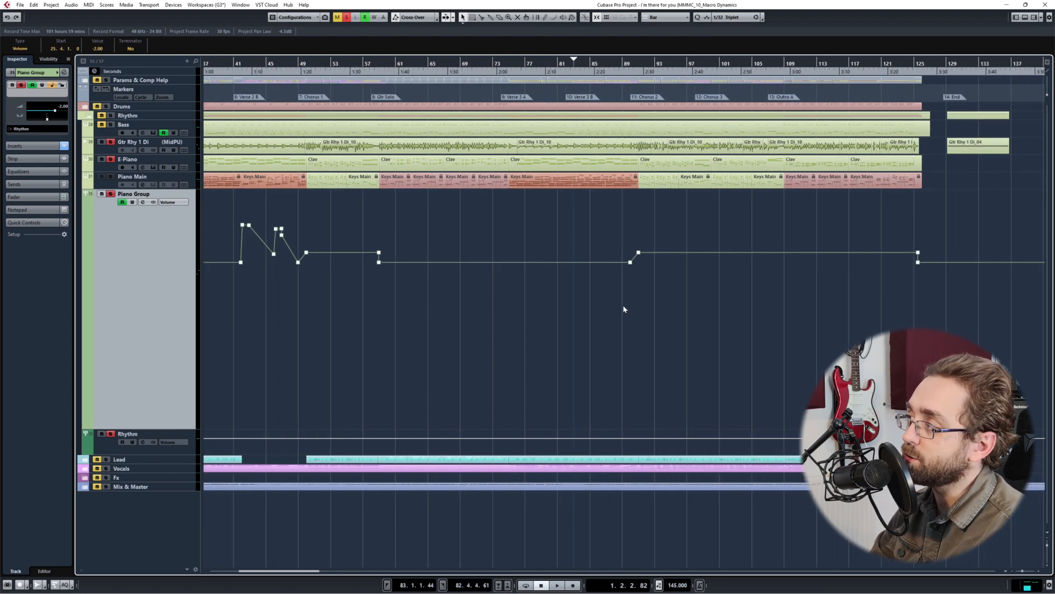
pyautogui.moveTo(622, 304); pyautogui.dragTo(977, 229)
pyautogui.hscroll(-4, 400, 319)
pyautogui.moveTo(496, 313); pyautogui.dragTo(600, 217)
pyautogui.click(377, 378)
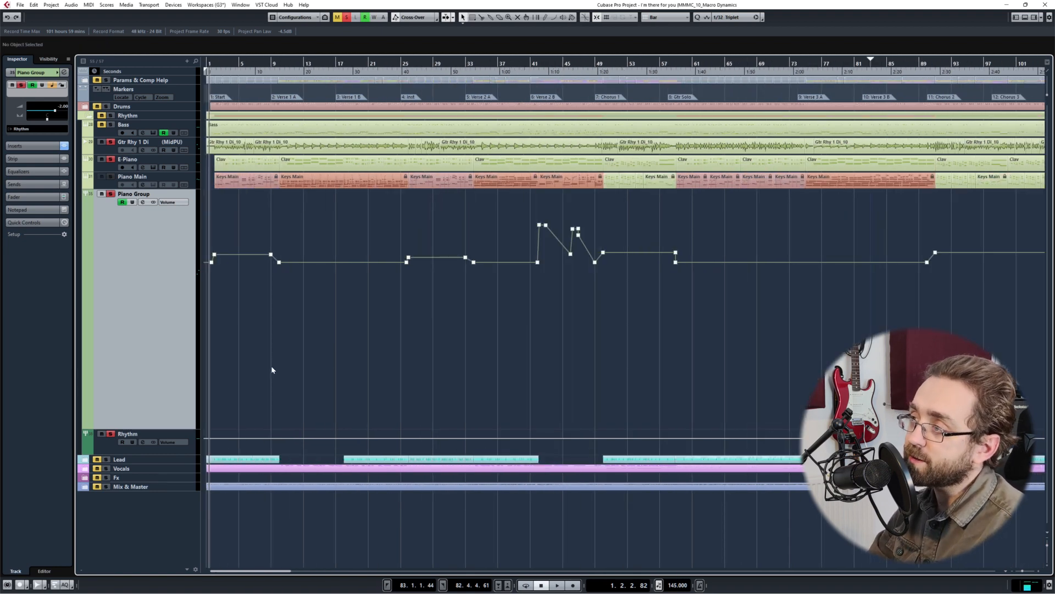
# - Play the soloed Piano Group from the song's start into Verse 1 A to hear its volume drop, and stop near bar 9
pyautogui.scroll(2, 272, 368)
pyautogui.hscroll(-1, 255, 369)
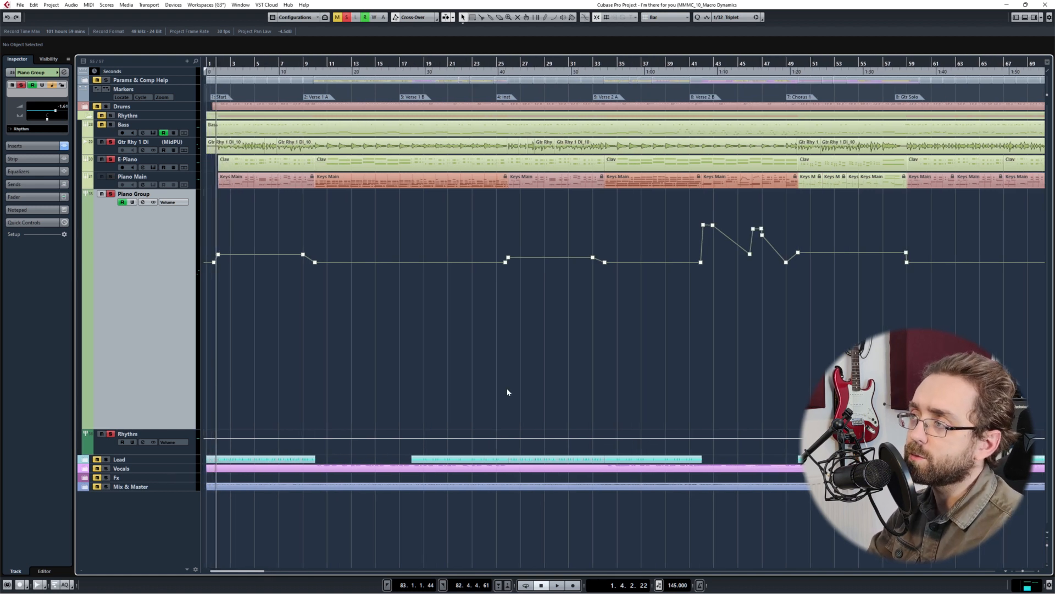
pyautogui.press('space')
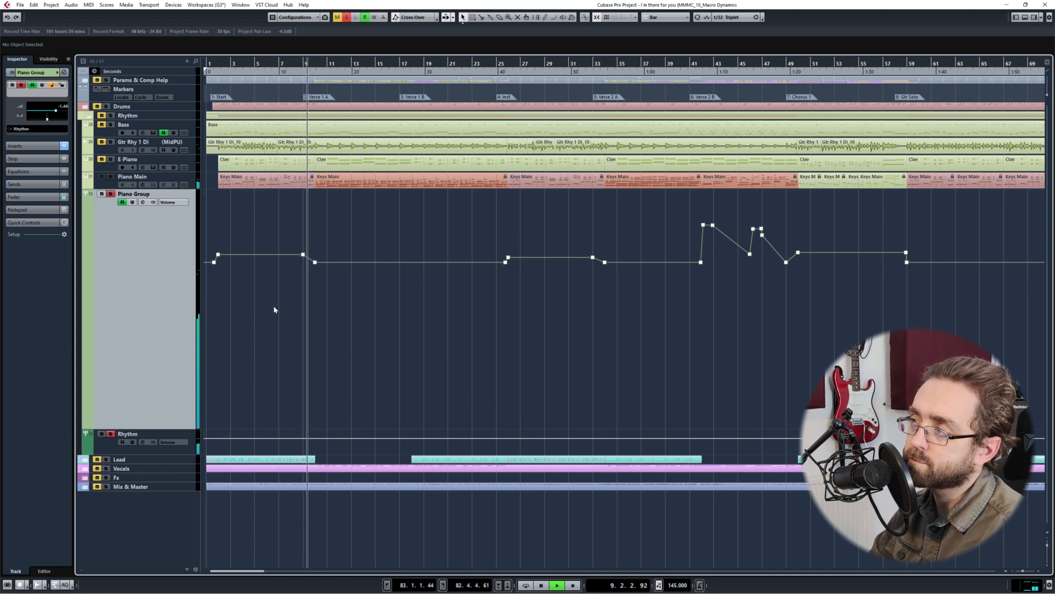
pyautogui.press('space')
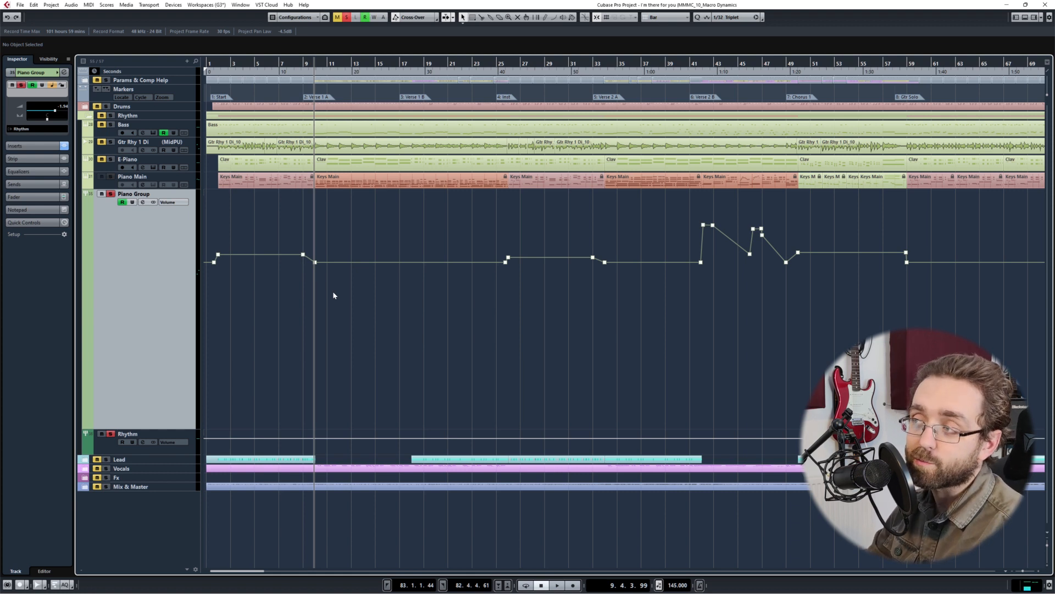
# - Resume playback in Verse 1 A, jump to the Inst section to hear its Piano Group volume, and stop playback
pyautogui.press('space')
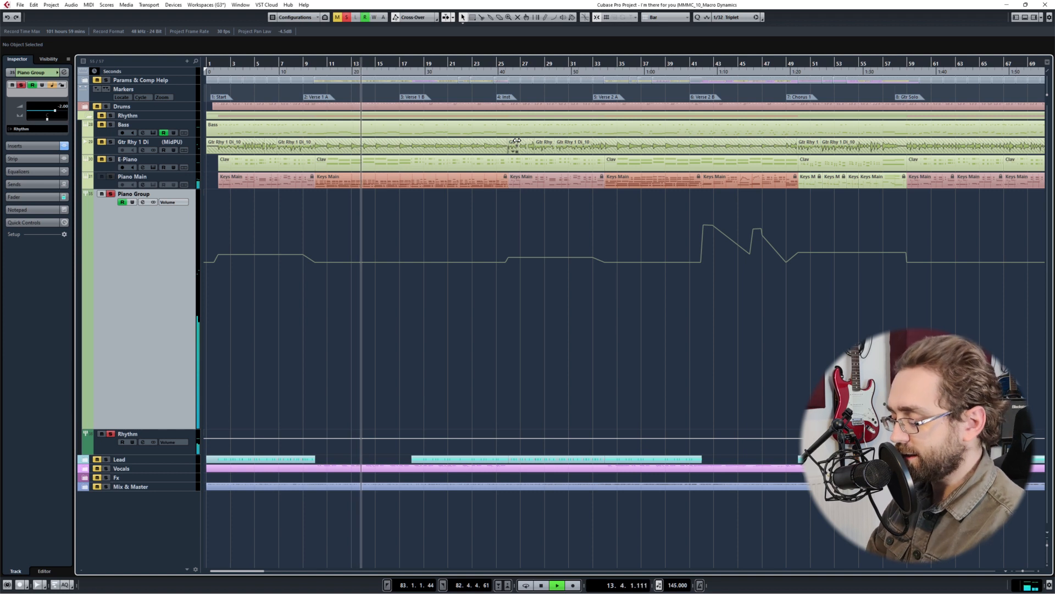
pyautogui.hotkey('shift', '4')
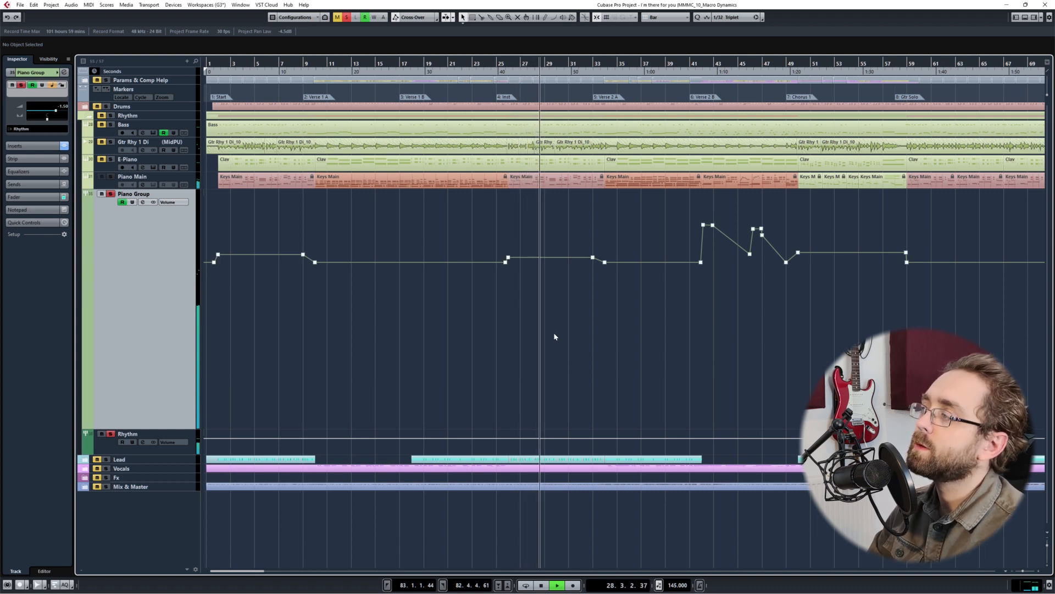
pyautogui.press('space')
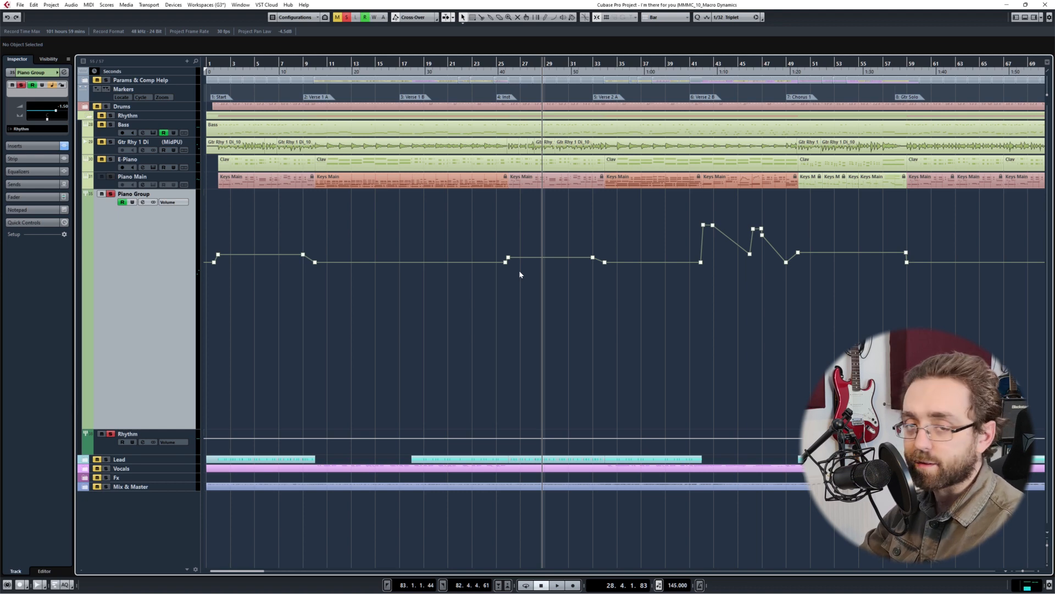
# - Examine the Piano Group volume in Verse 2 B by selecting its points together and individually at bars 42 and 46, and clear the selection
pyautogui.hscroll(5, 616, 332)
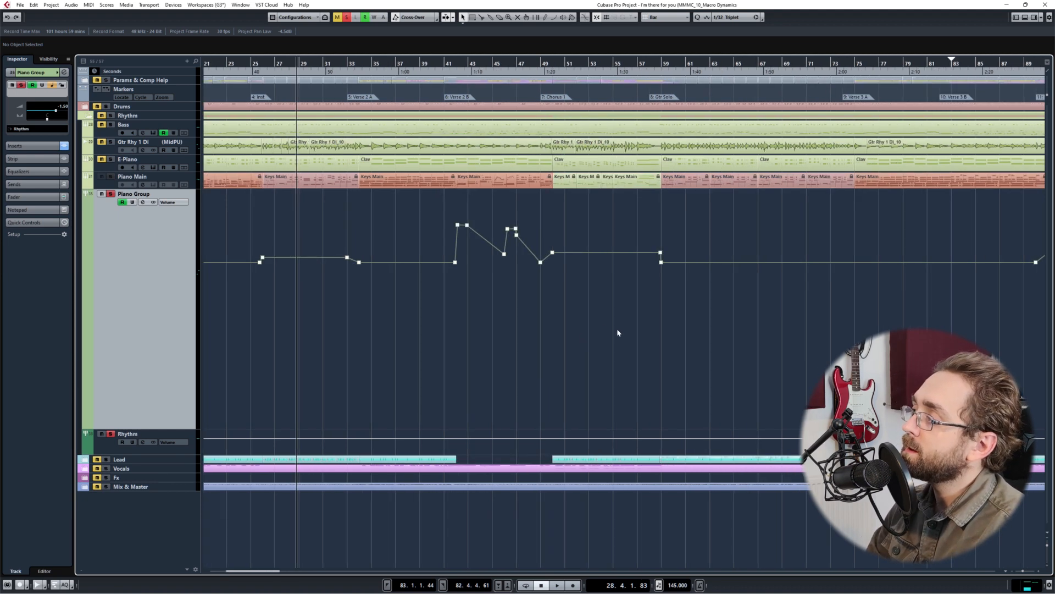
pyautogui.keyDown('ctrl'); pyautogui.scroll(4, 388, 295); pyautogui.keyUp('ctrl')
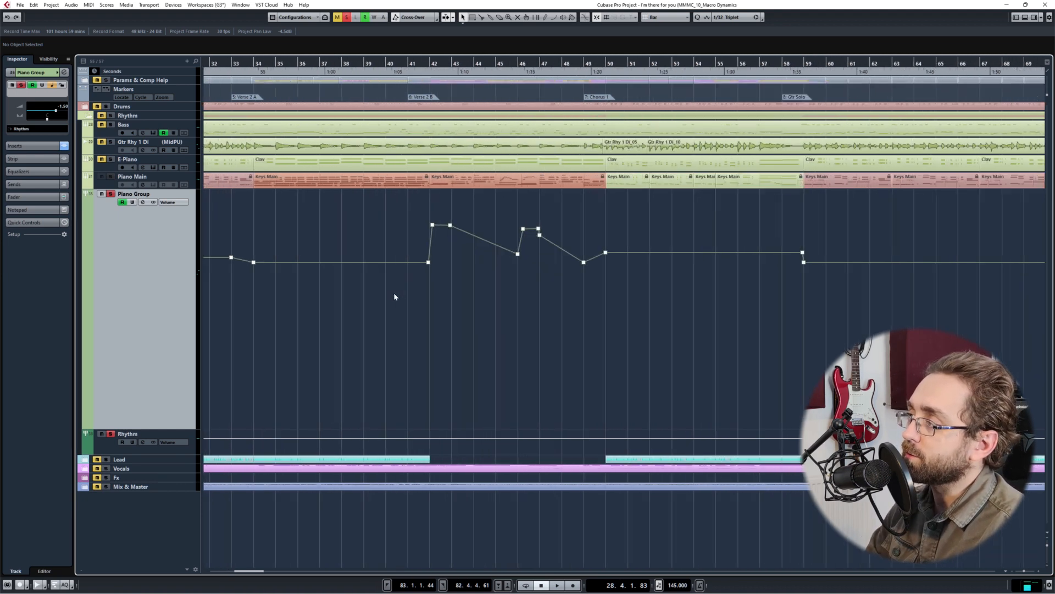
pyautogui.moveTo(413, 331)
pyautogui.mouseDown()
pyautogui.moveTo(627, 221)
pyautogui.moveTo(694, 209)
pyautogui.mouseUp()
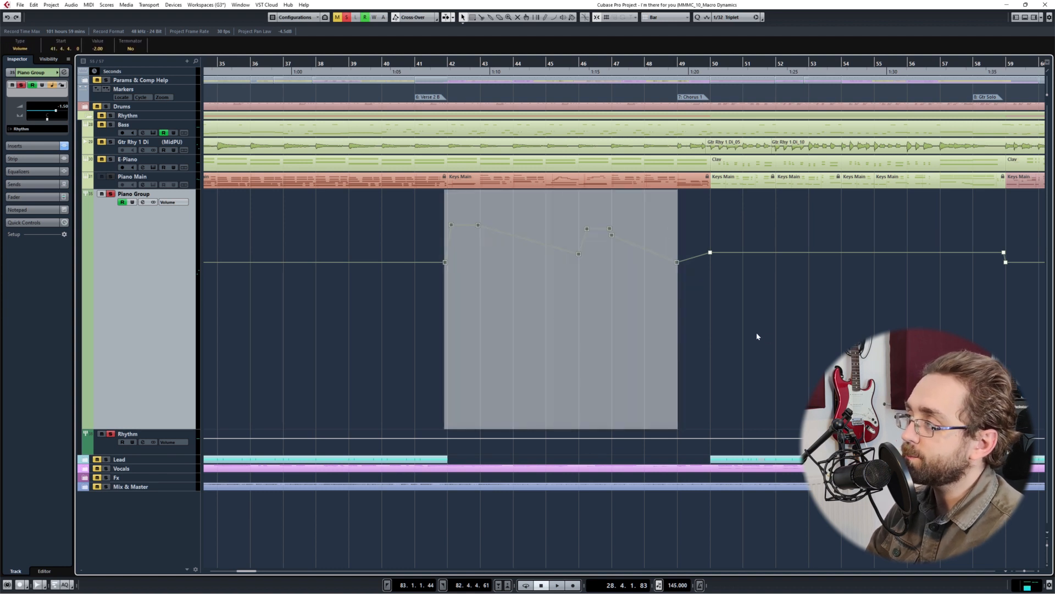
pyautogui.click(360, 331)
pyautogui.moveTo(434, 297); pyautogui.dragTo(468, 249)
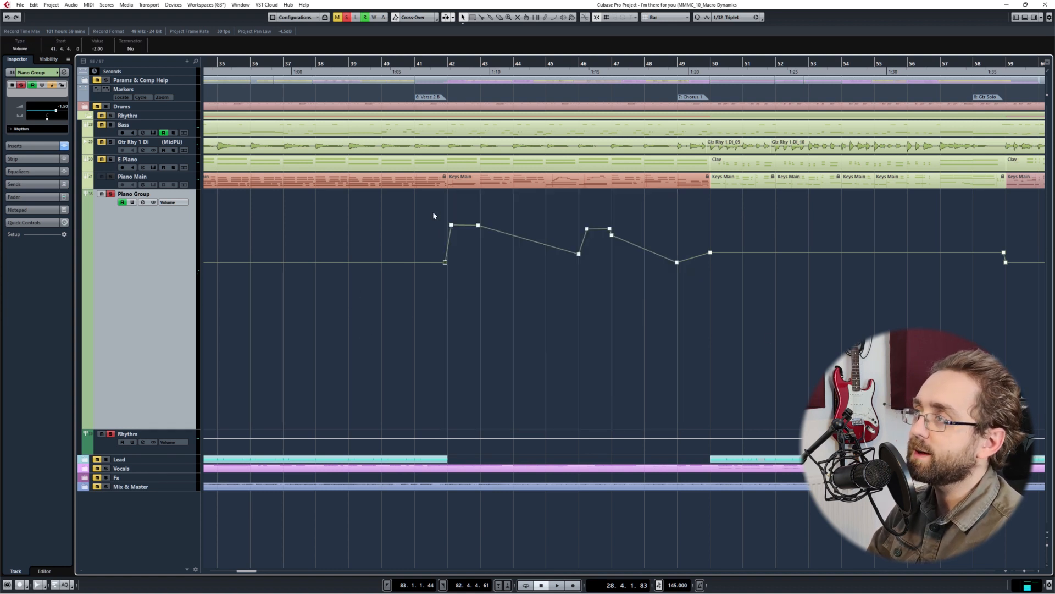
pyautogui.moveTo(433, 211); pyautogui.dragTo(464, 246)
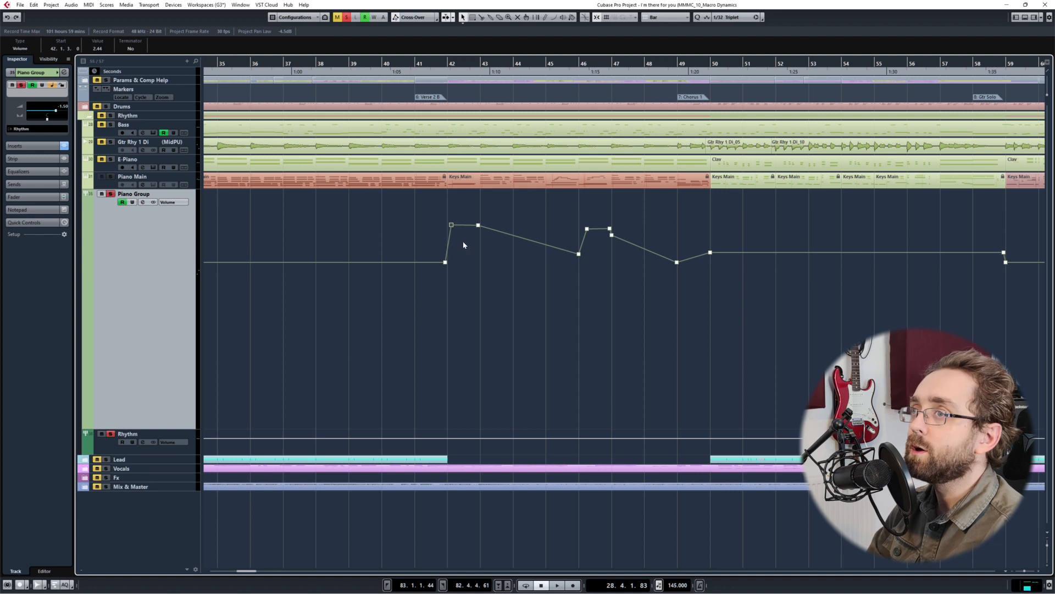
pyautogui.moveTo(572, 272); pyautogui.dragTo(598, 246)
pyautogui.moveTo(567, 207); pyautogui.dragTo(589, 234)
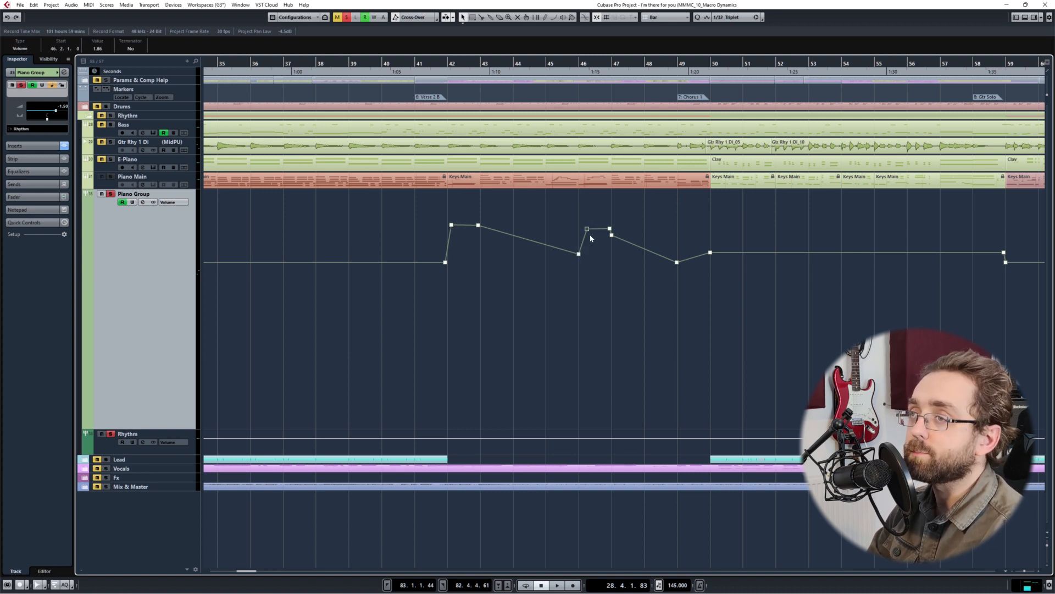
pyautogui.click(541, 354)
# - Place the playback position near bar 40 and turn off the solo so Piano Group is heard within the full mix
pyautogui.click(410, 85)
pyautogui.press('KP_Subtract')
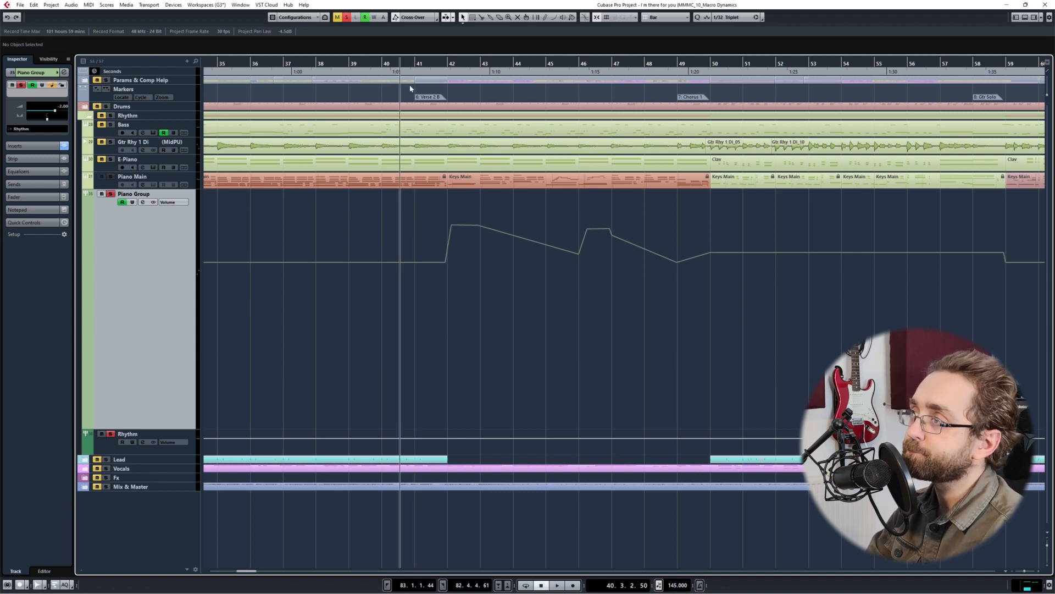
pyautogui.press('space')
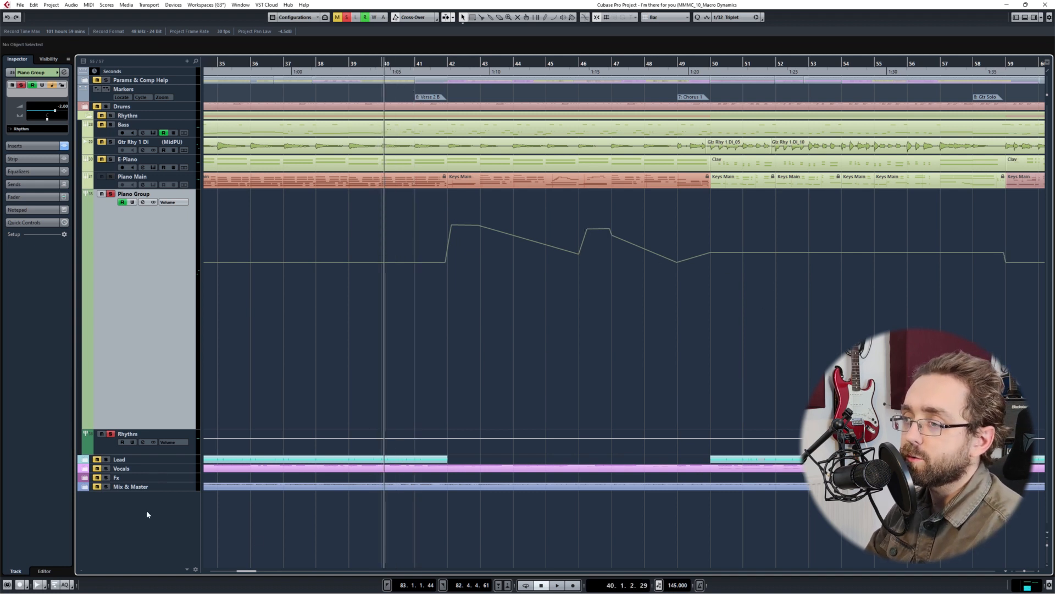
pyautogui.press('F3')
pyautogui.click(971, 293)
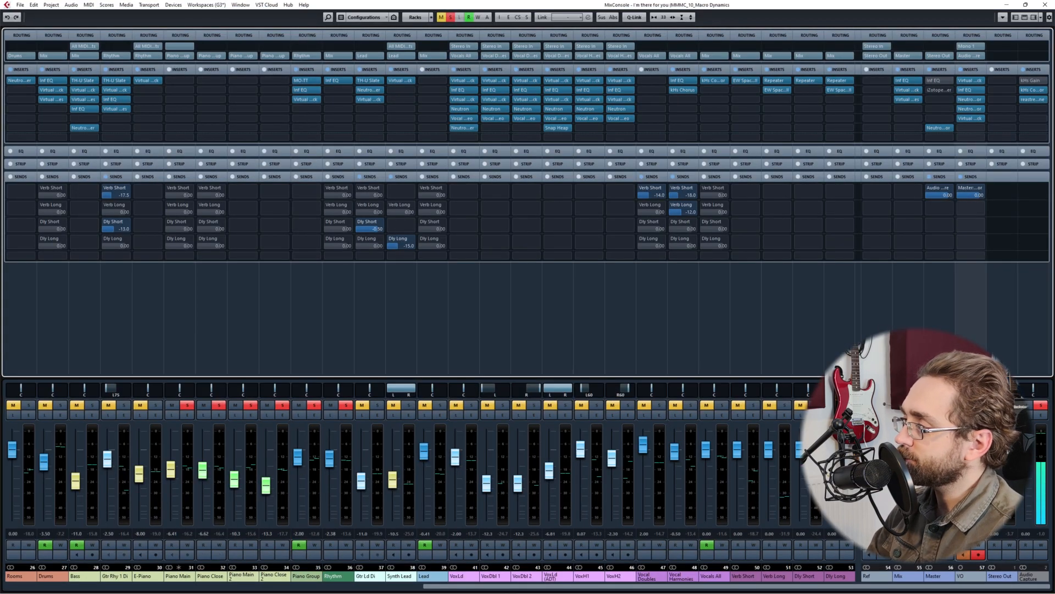
pyautogui.click(326, 357)
pyautogui.press('F3')
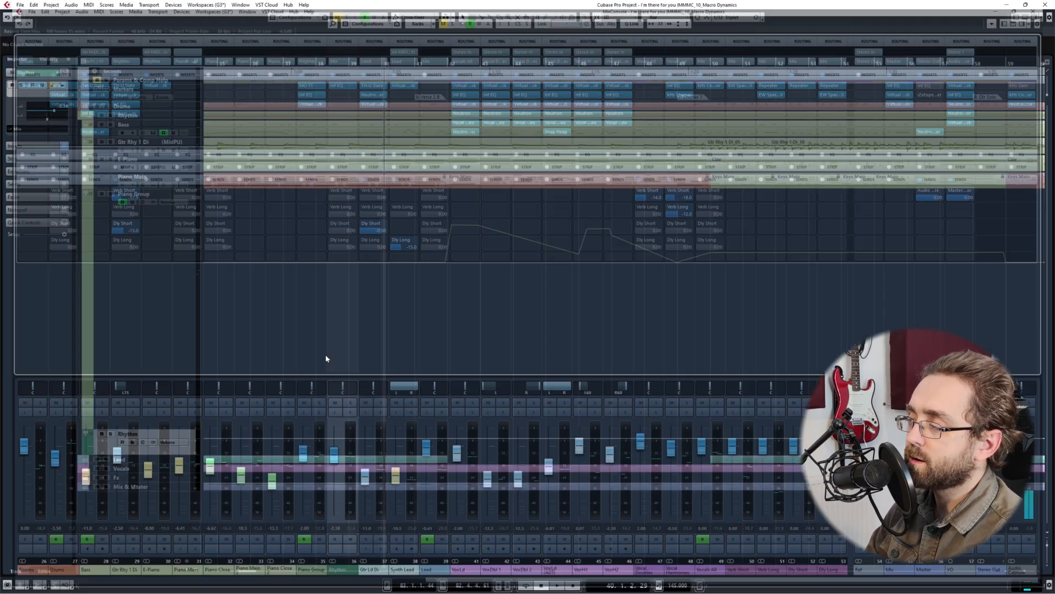
pyautogui.click(155, 313)
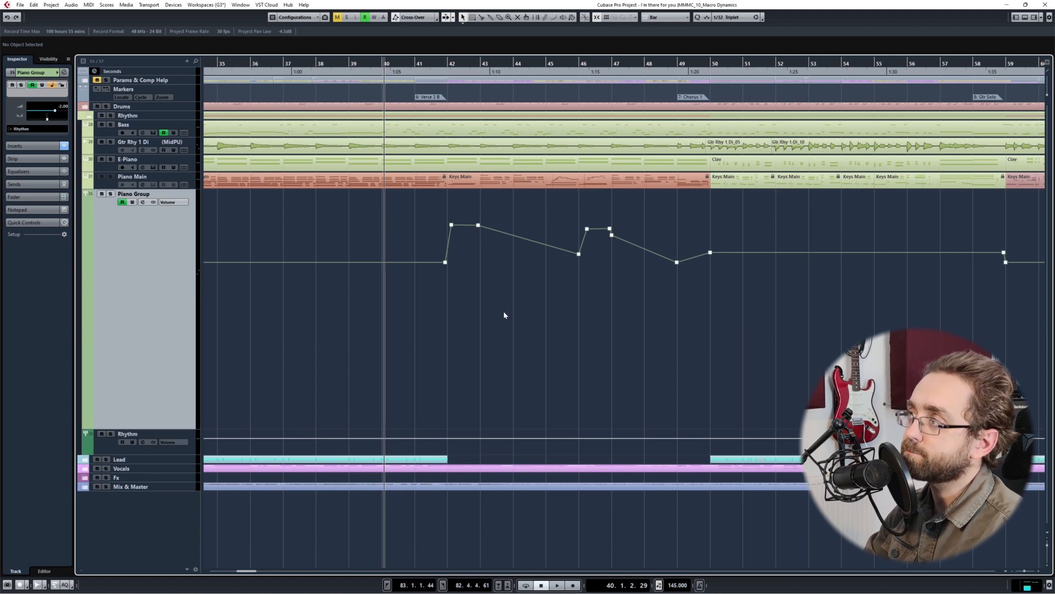
# - Play Verse 2 B in the full mix up to Chorus 1 to hear the Piano Group volume changes, and stop playback
pyautogui.press('KP_Subtract')
pyautogui.press('space')
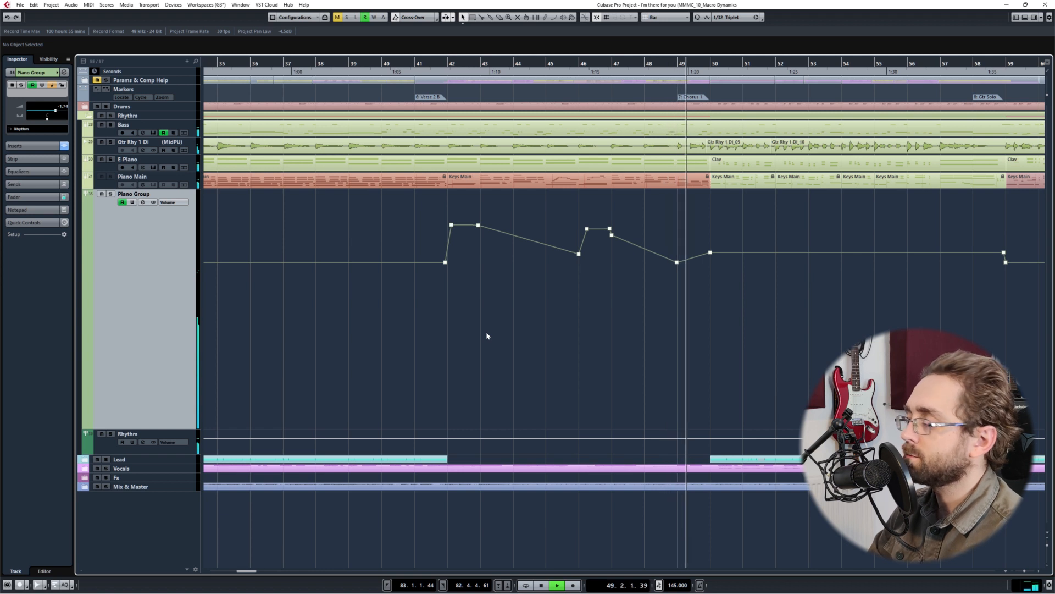
pyautogui.press('space')
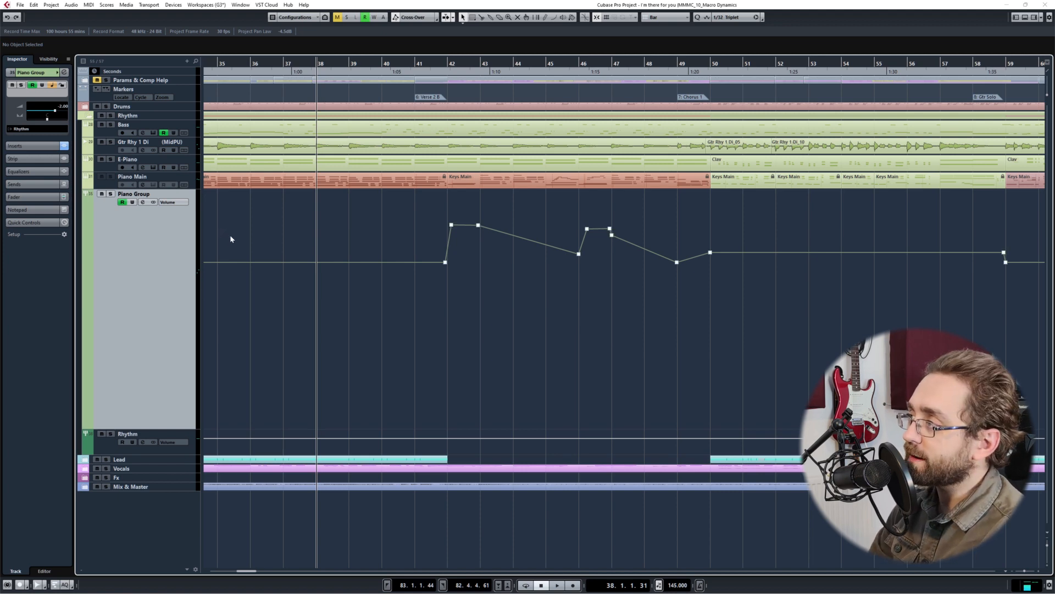
# - Solo Piano Group again in the mixer and move the playback position to bar 41, just before Verse 2 B
pyautogui.press('F3')
pyautogui.press('s')
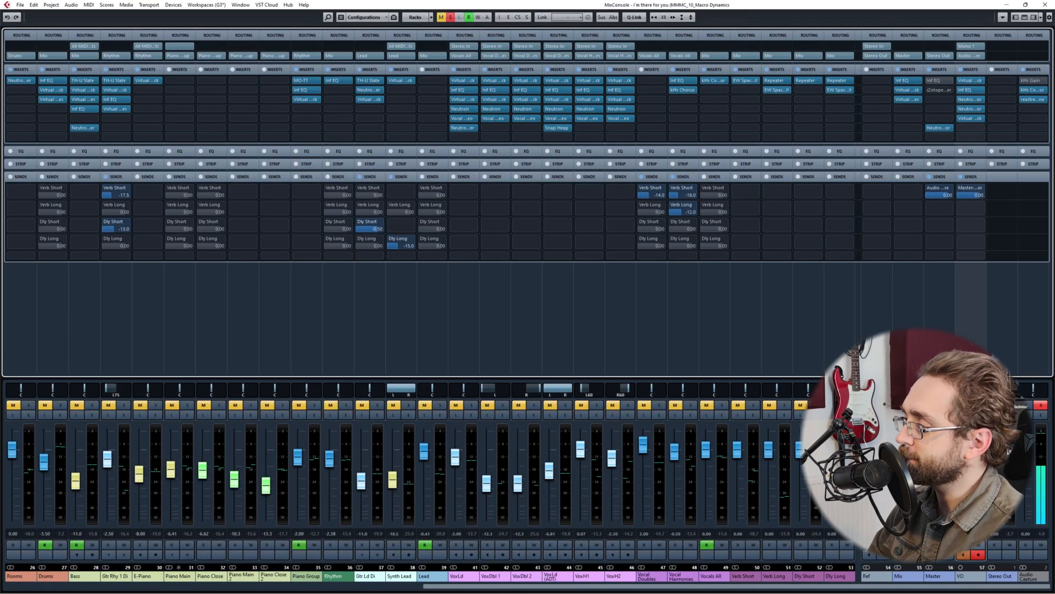
pyautogui.press('s')
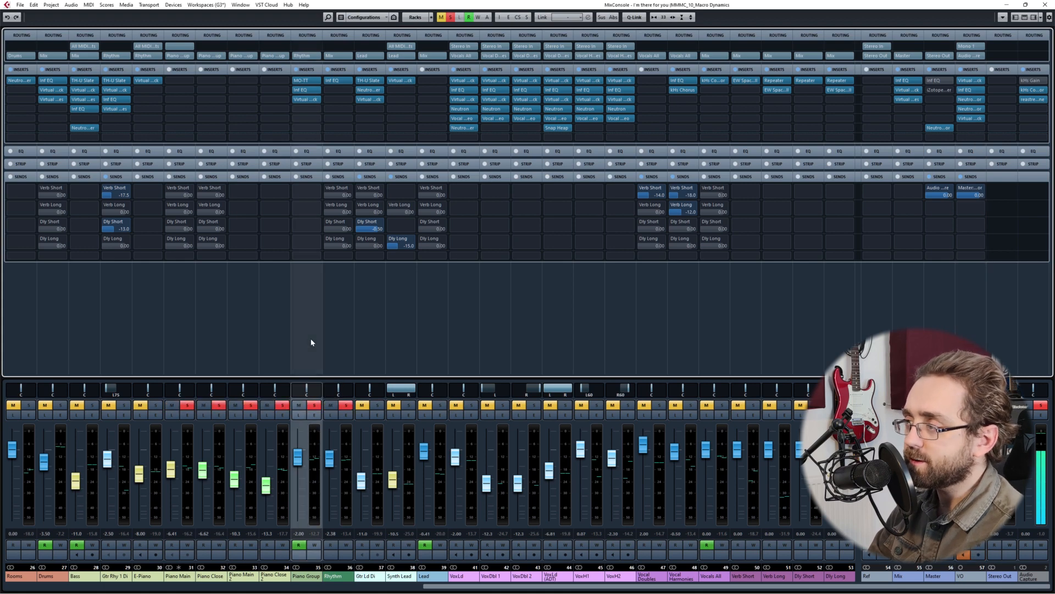
pyautogui.press('F3')
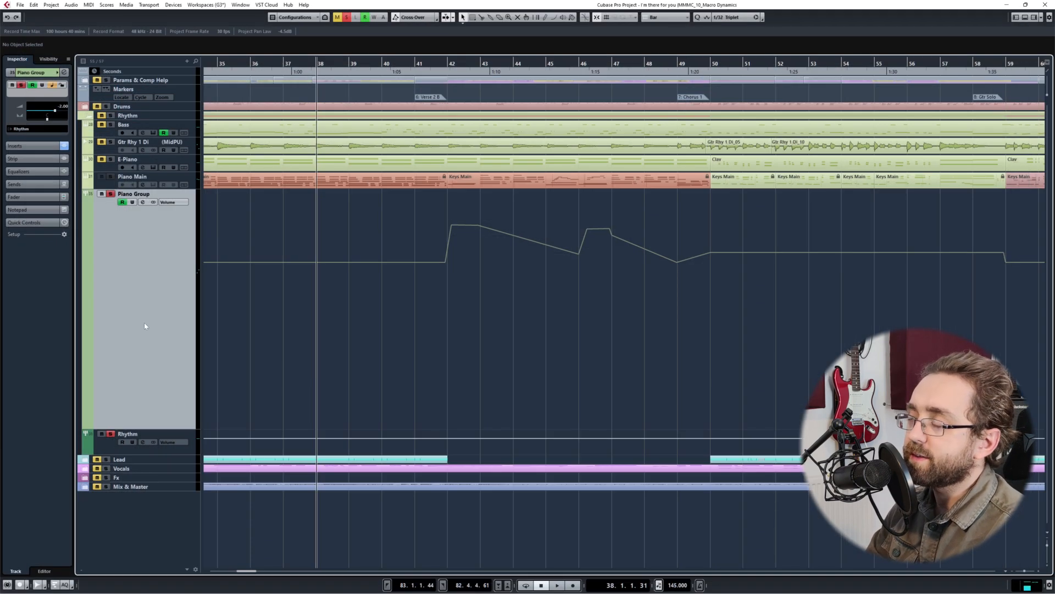
pyautogui.hscroll(1, 429, 352)
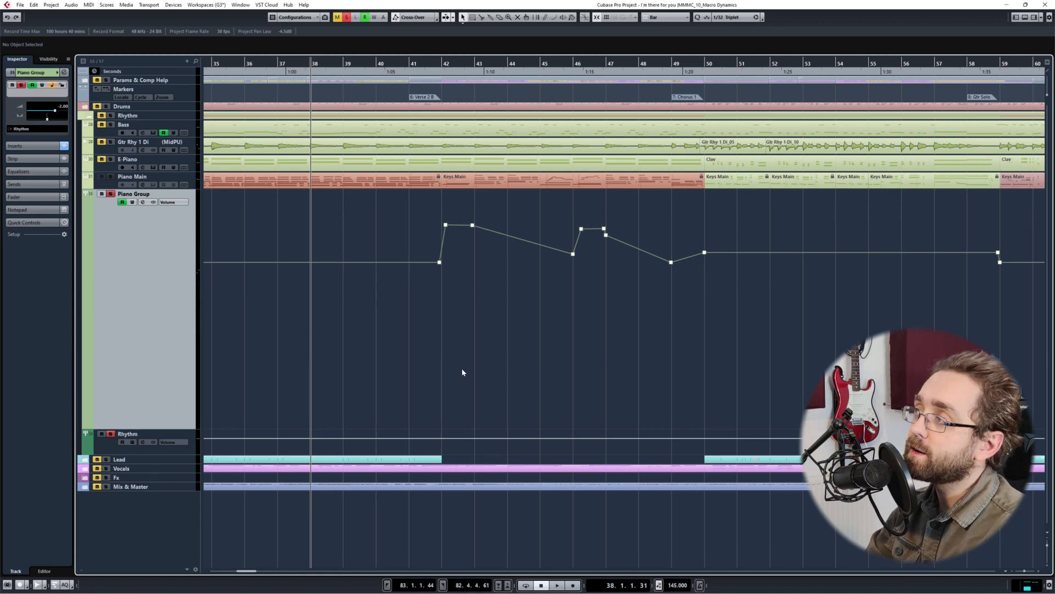
pyautogui.hotkey('shift', 'n')
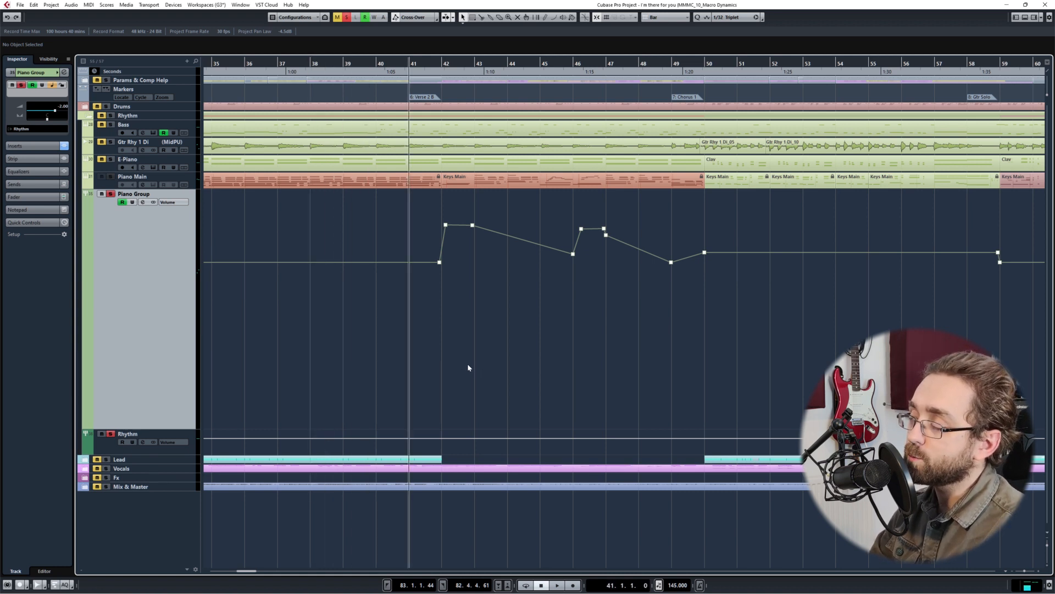